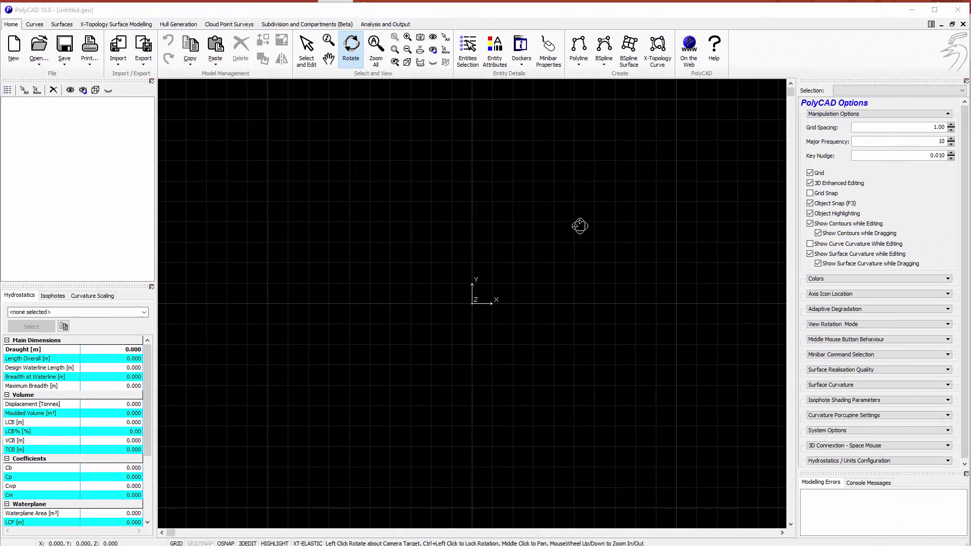
Draw a six-point free-definition X-Topology curve in the ZX plane, from about X -0.15, Z 3.86 to X 33.15, Z 4.29.
{"action": "middle_click_drag", "start_coordinate": [617, 230], "coordinate": [515, 252]}
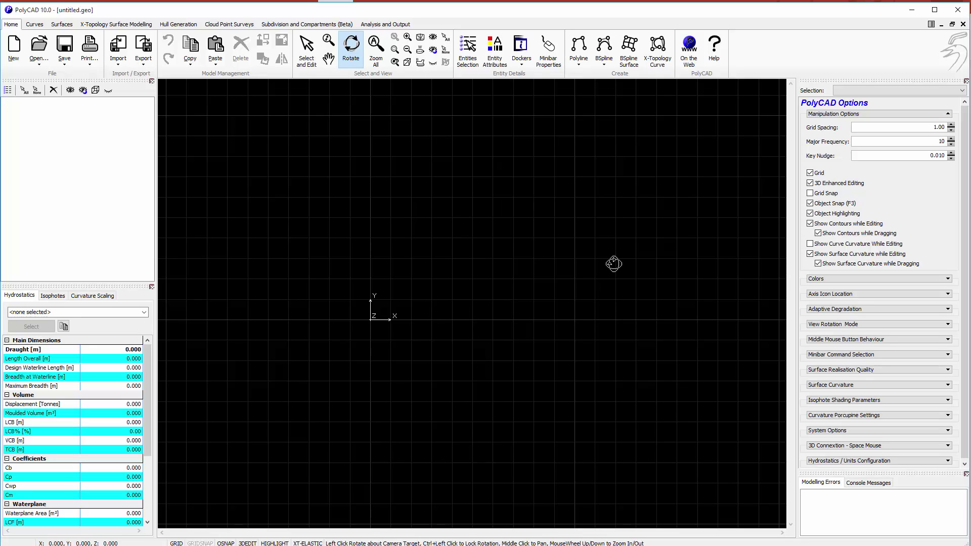
{"action": "left_click", "coordinate": [420, 62]}
{"action": "mouse_move", "coordinate": [556, 248]}
{"action": "middle_mouse_down"}
{"action": "mouse_move", "coordinate": [382, 242]}
{"action": "mouse_move", "coordinate": [522, 273]}
{"action": "mouse_move", "coordinate": [496, 296]}
{"action": "middle_mouse_up"}
{"action": "scroll", "coordinate": [383, 242], "scroll_direction": "down", "scroll_amount": 3}
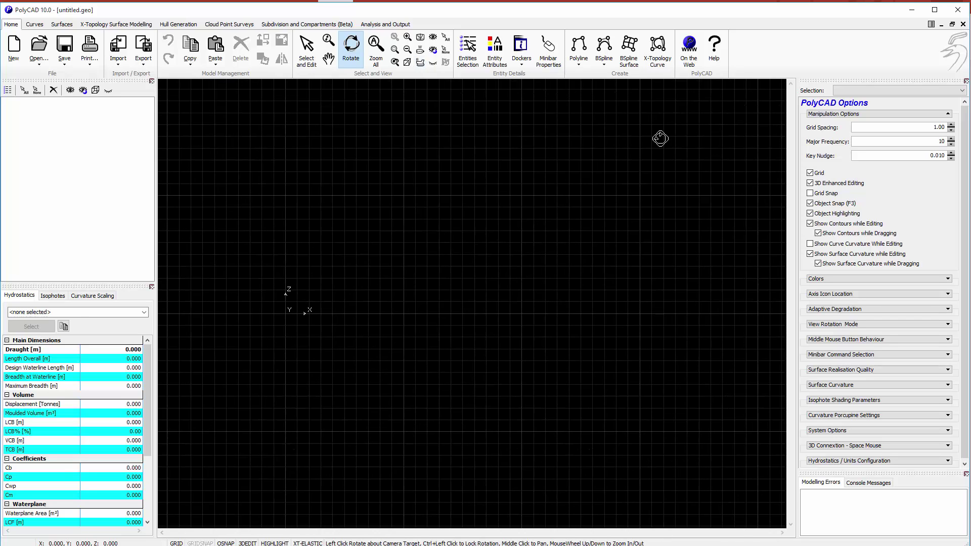
{"action": "left_click", "coordinate": [658, 48]}
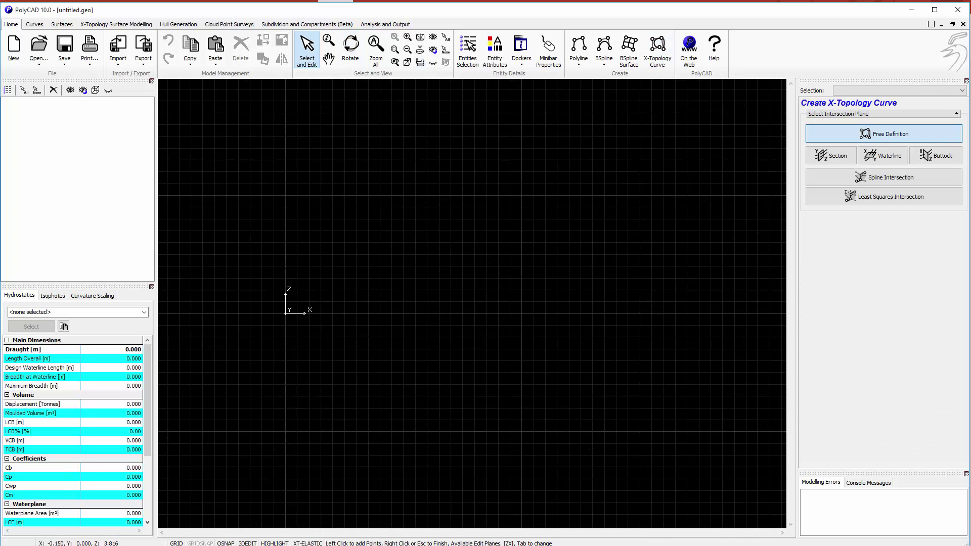
{"action": "left_click", "coordinate": [283, 268]}
{"action": "left_click", "coordinate": [280, 284]}
{"action": "left_click", "coordinate": [344, 289]}
{"action": "left_click", "coordinate": [353, 309]}
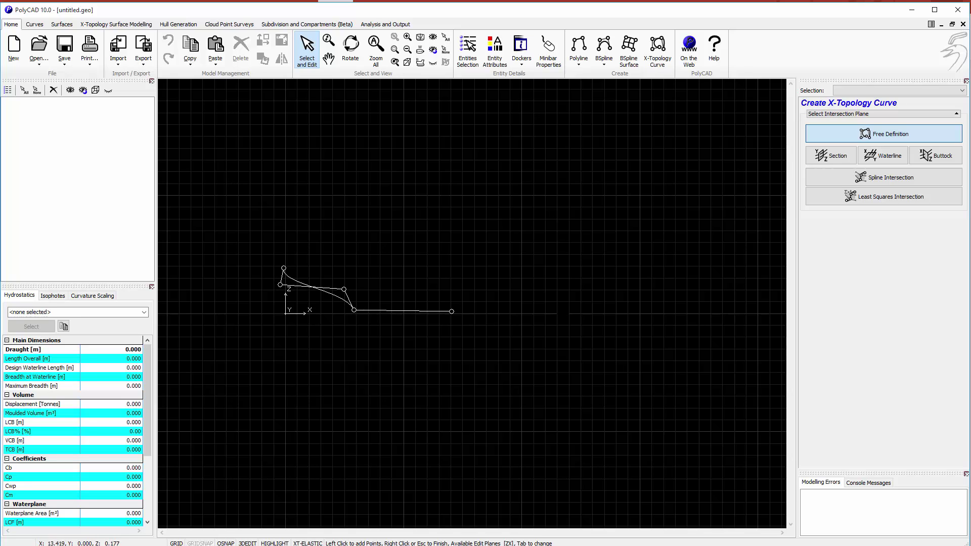
{"action": "left_click", "coordinate": [651, 310]}
{"action": "left_click", "coordinate": [677, 262]}
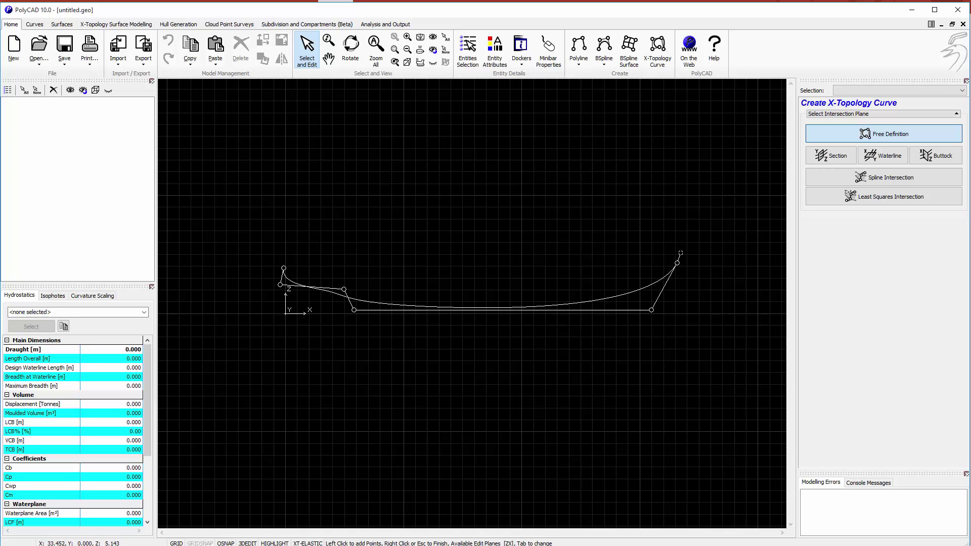
{"action": "right_click", "coordinate": [681, 254]}
Change the new X-Topology curve's type to Polyline Curve so its points are joined by straight segments.
{"action": "right_click", "coordinate": [536, 217]}
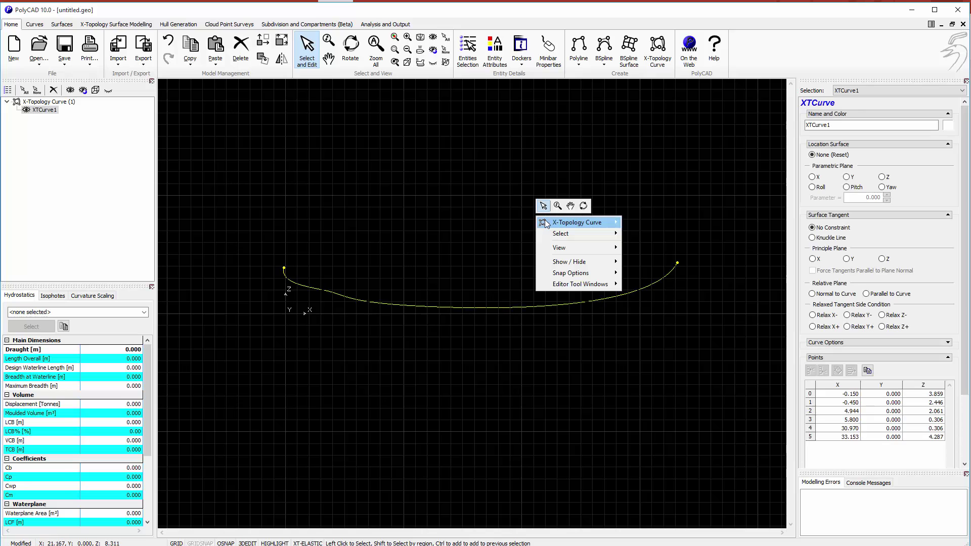
{"action": "mouse_move", "coordinate": [545, 223]}
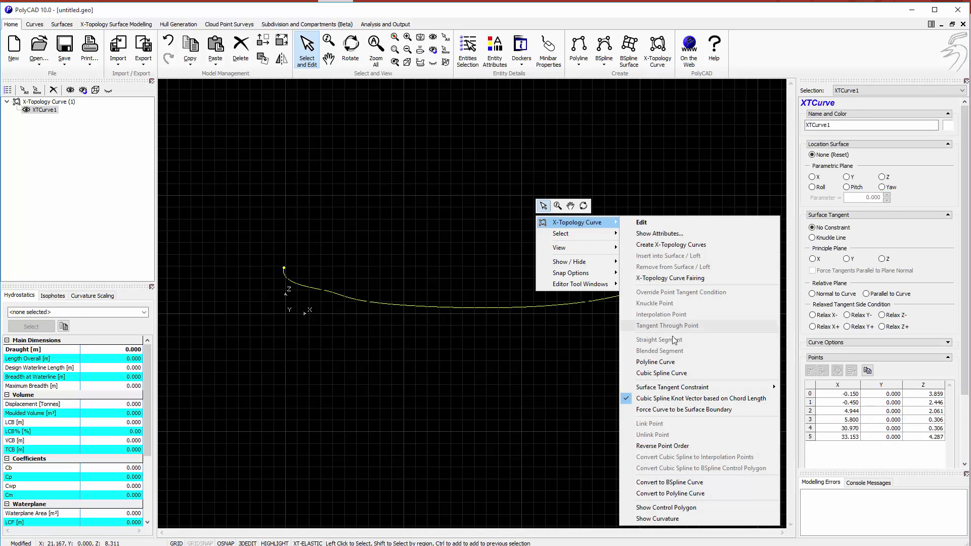
{"action": "left_click", "coordinate": [674, 361]}
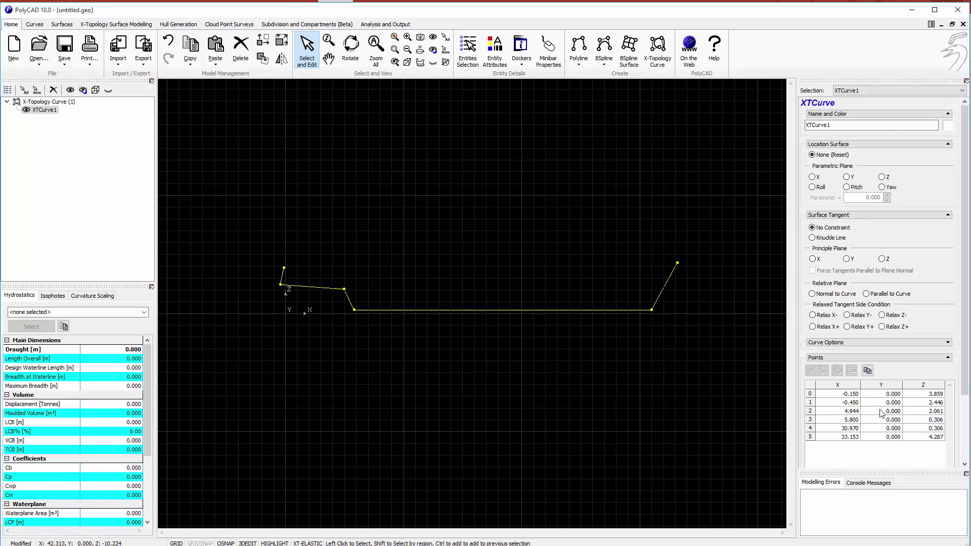
Set the X coordinates of points 0 and 1 of the polyline curve to 0.
{"action": "left_click", "coordinate": [868, 393]}
{"action": "left_click", "coordinate": [843, 336]}
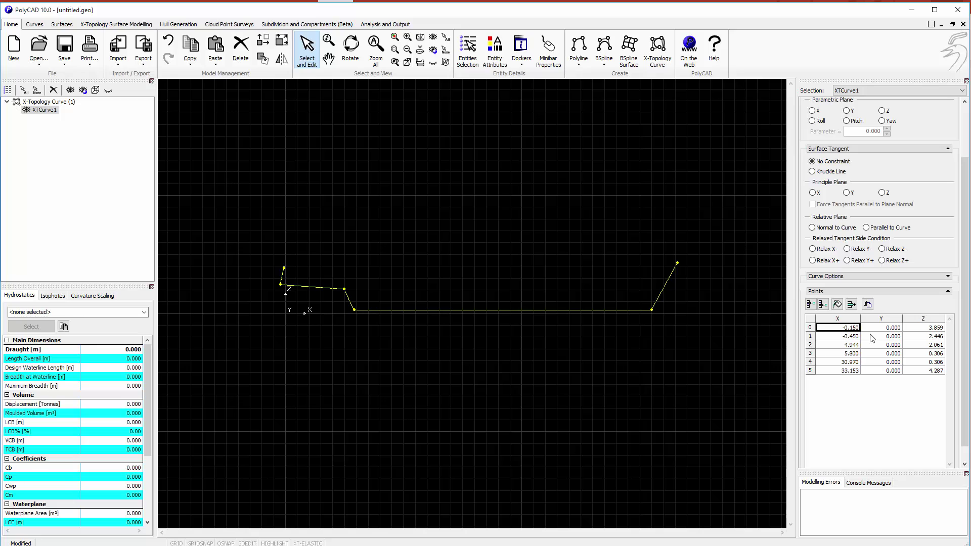
{"action": "type", "text": "0"}
{"action": "key", "text": "Return"}
{"action": "type", "text": "00"}
{"action": "key", "text": "Return"}
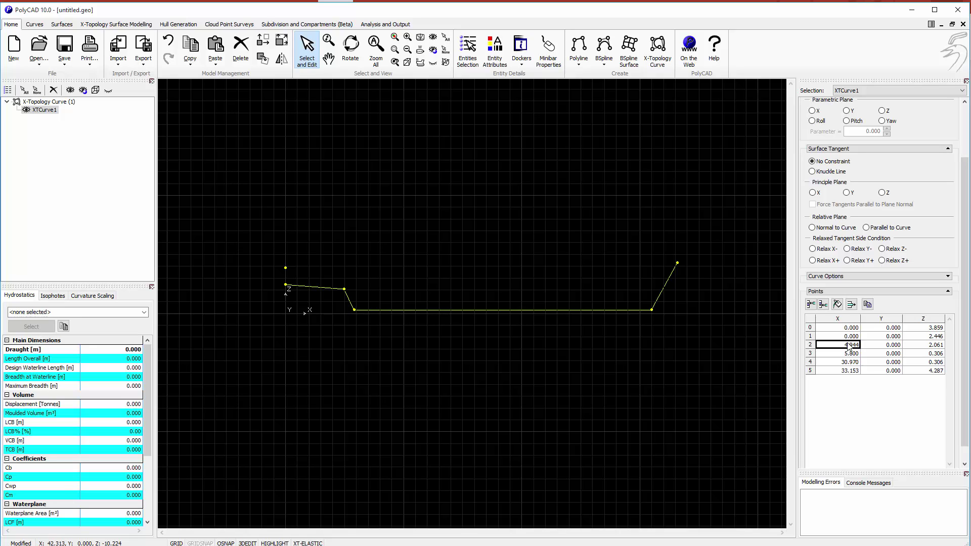
Set the polyline curve's X coordinates to 0.551 for point 2 and 0.767 for point 3.
{"action": "type", "text": "0.551"}
{"action": "key", "text": "Return"}
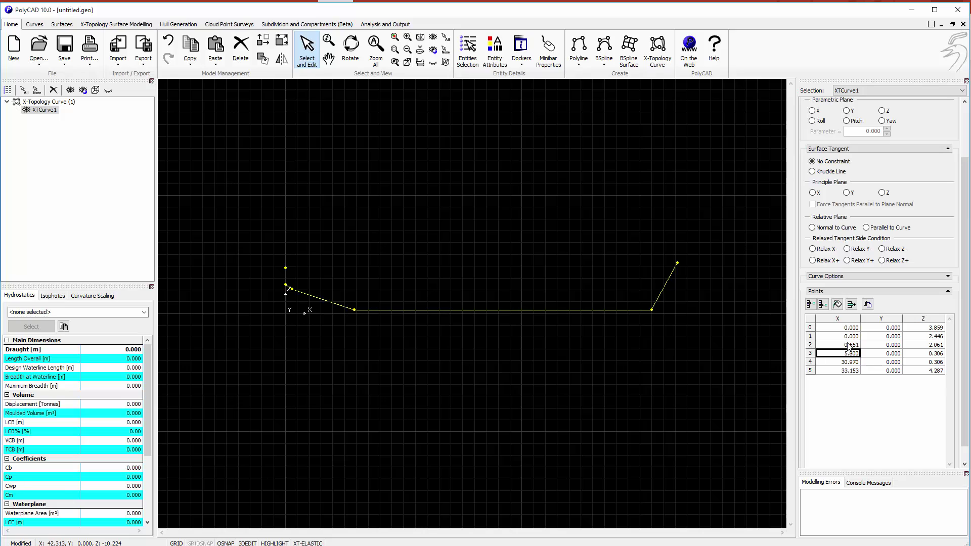
{"action": "type", "text": "0.767"}
{"action": "key", "text": "Return"}
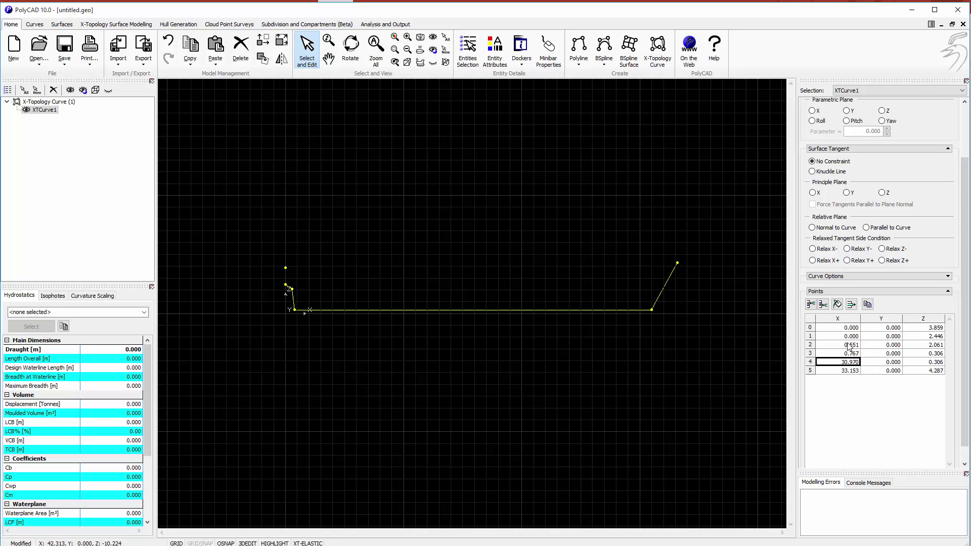
Set the polyline curve's X coordinates to 16.740 for point 4 and 17.4 for point 5.
{"action": "type", "text": "16.740"}
{"action": "key", "text": "Return"}
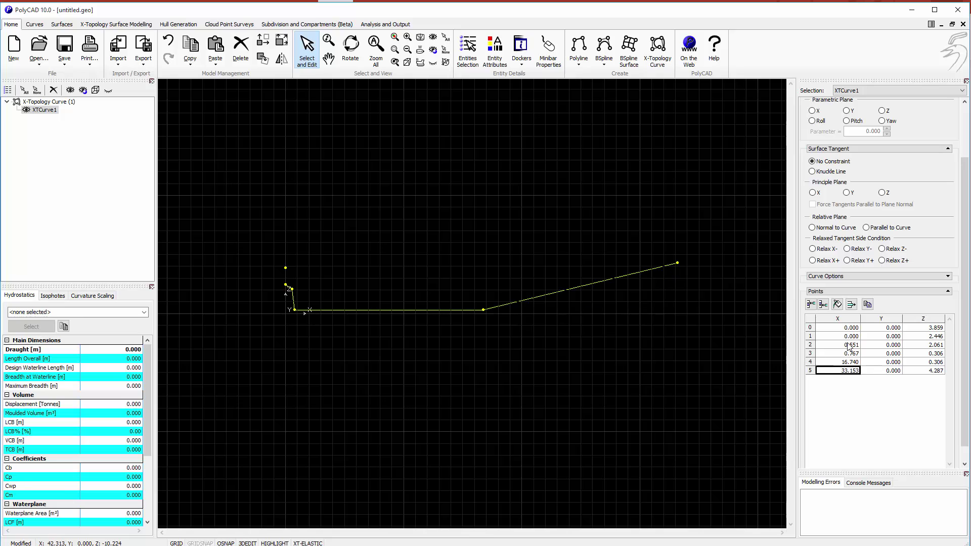
{"action": "type", "text": "17.4"}
{"action": "key", "text": "Return"}
Set the polyline curve's Z coordinates to 1 for point 0 and 0.5 for point 1.
{"action": "left_click", "coordinate": [925, 327]}
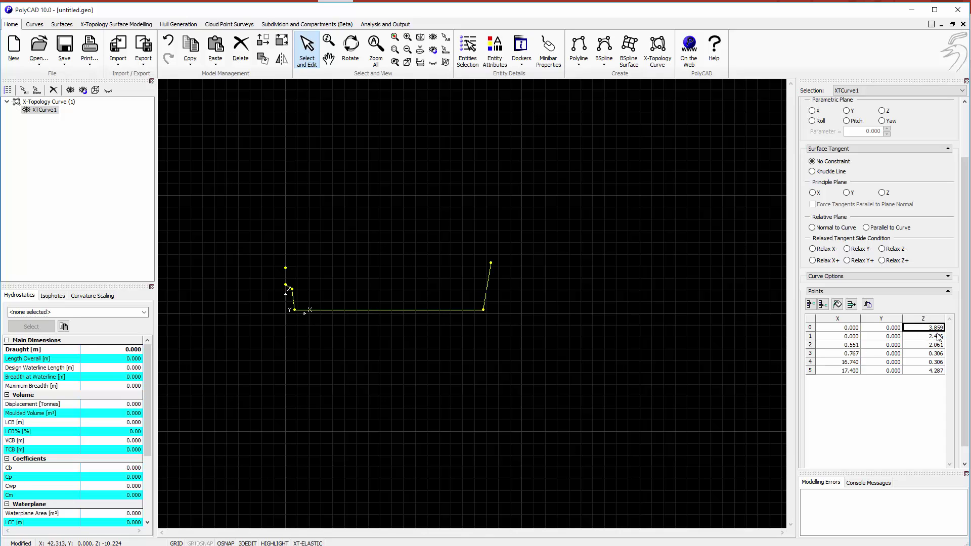
{"action": "type", "text": "0.5"}
{"action": "key", "text": "Return"}
{"action": "type", "text": "0.5"}
{"action": "key", "text": "Return"}
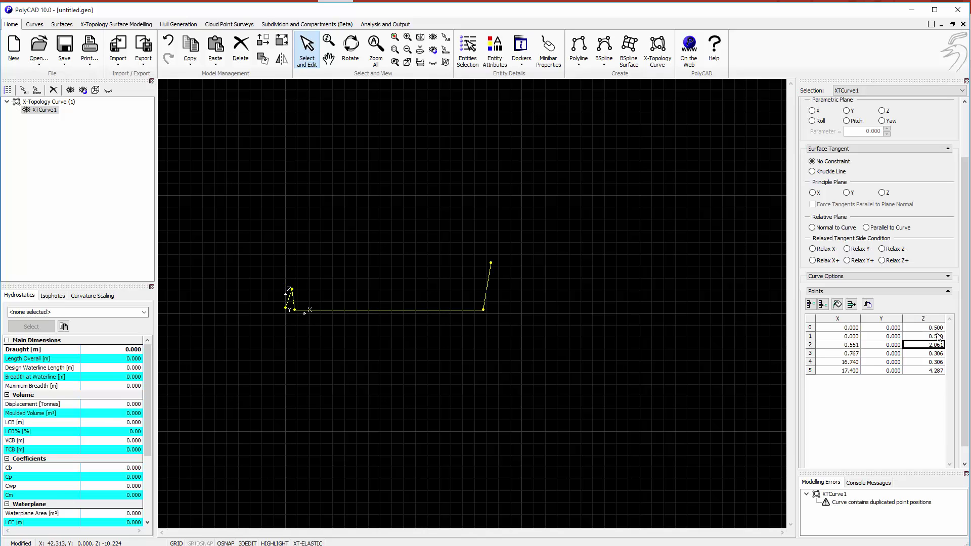
{"action": "key", "text": "Up"}
{"action": "key", "text": "Up"}
{"action": "type", "text": "1"}
{"action": "key", "text": "Return"}
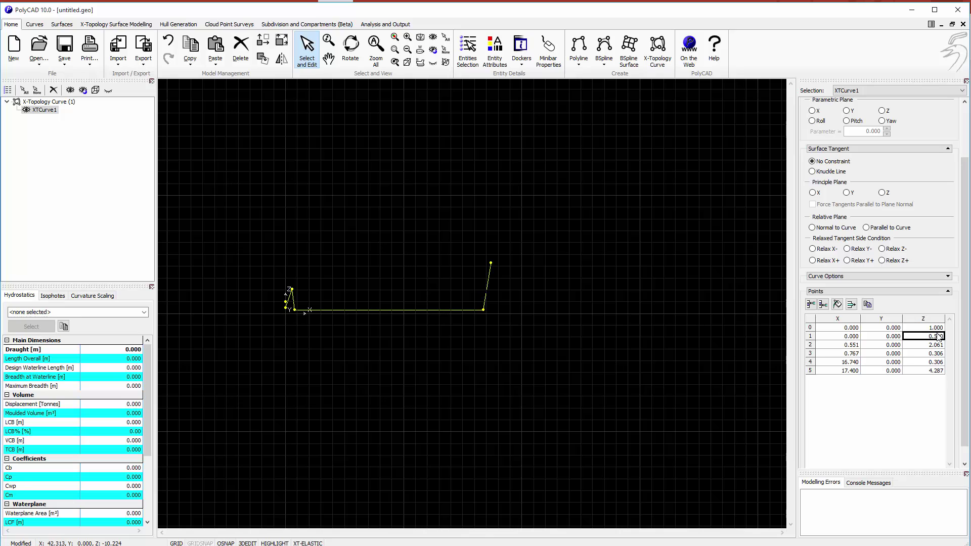
Set the polyline curve's Z coordinates to 0.5 for point 2, 0 for points 3 and 4, and 1.5 for point 5.
{"action": "key", "text": "Down"}
{"action": "type", "text": "01.5"}
{"action": "key", "text": "Return"}
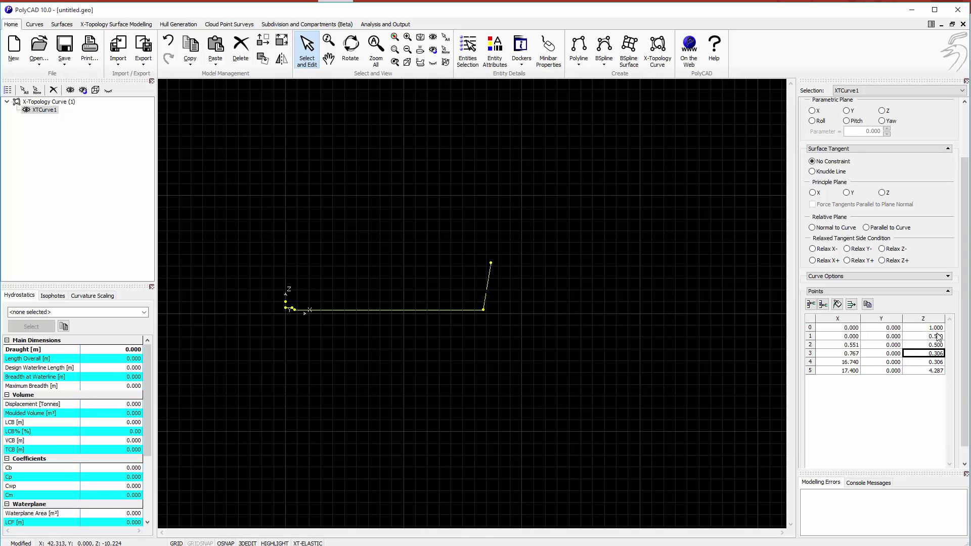
{"action": "type", "text": "0"}
{"action": "key", "text": "Return"}
{"action": "type", "text": "00"}
{"action": "key", "text": "Return"}
{"action": "type", "text": "1.5"}
{"action": "key", "text": "Return"}
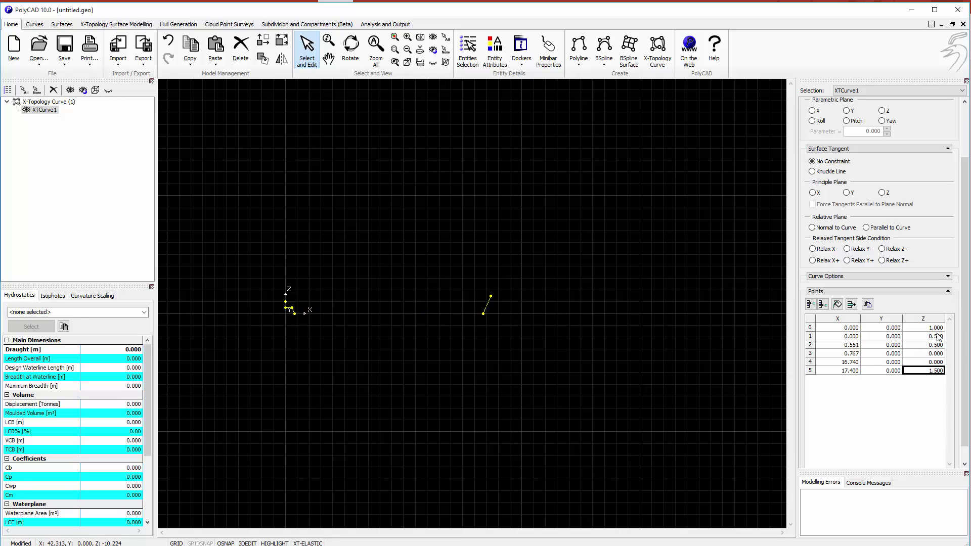
Draw a second six-point free-definition X-Topology curve, snapping its ends to the upper start and end points of the first curve.
{"action": "left_click", "coordinate": [384, 59]}
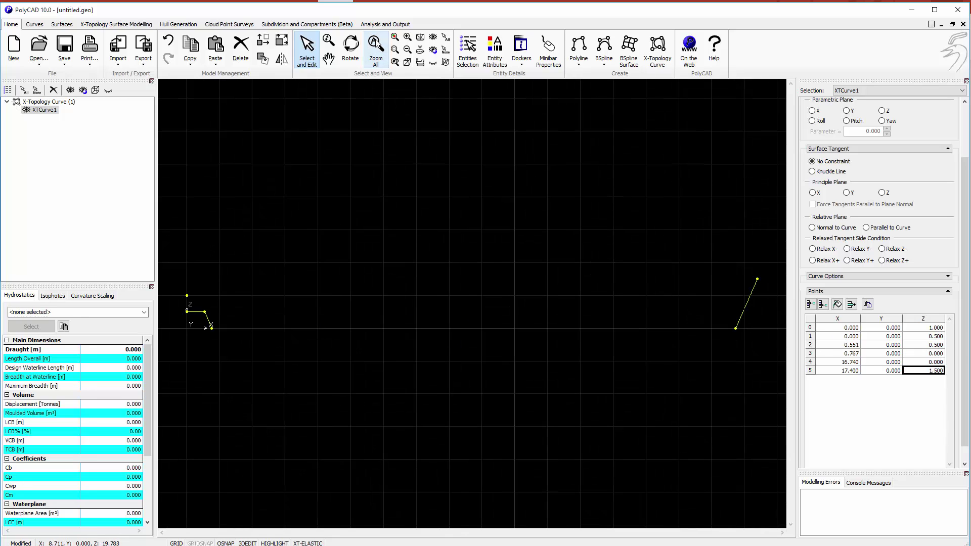
{"action": "left_click", "coordinate": [350, 49]}
{"action": "left_click_drag", "start_coordinate": [529, 204], "coordinate": [461, 208]}
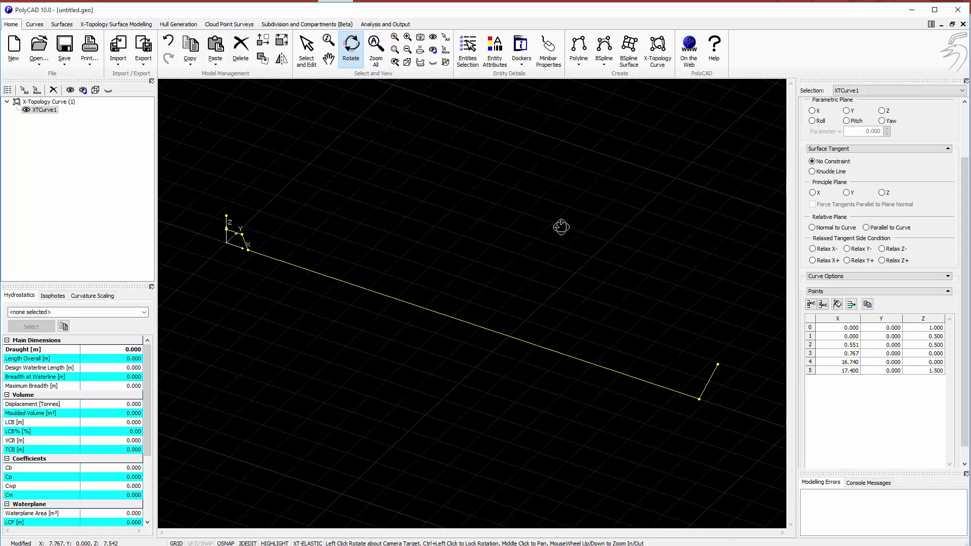
{"action": "left_click", "coordinate": [657, 48]}
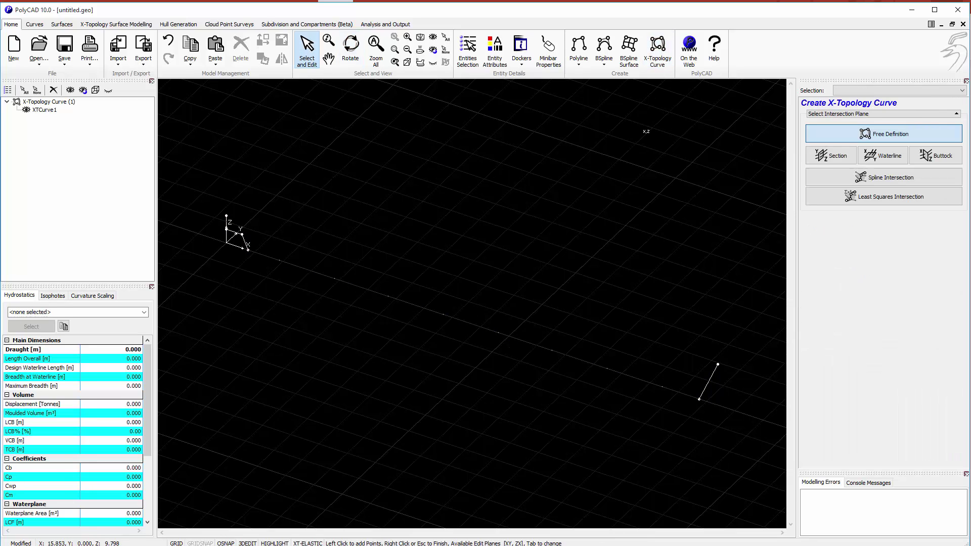
{"action": "left_click", "coordinate": [239, 213]}
{"action": "left_click", "coordinate": [285, 197]}
{"action": "left_click", "coordinate": [338, 220]}
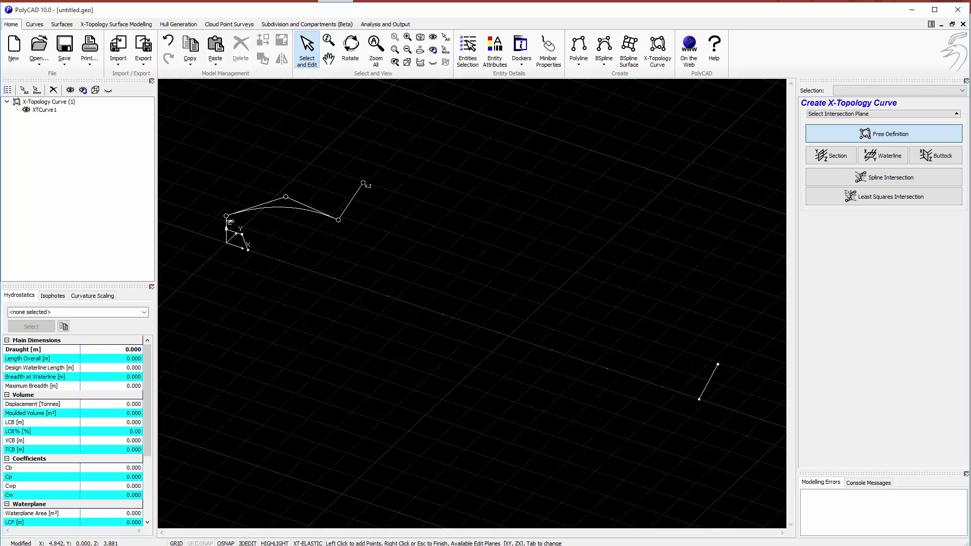
{"action": "left_click", "coordinate": [363, 182]}
{"action": "left_click", "coordinate": [618, 277]}
{"action": "left_click", "coordinate": [710, 359]}
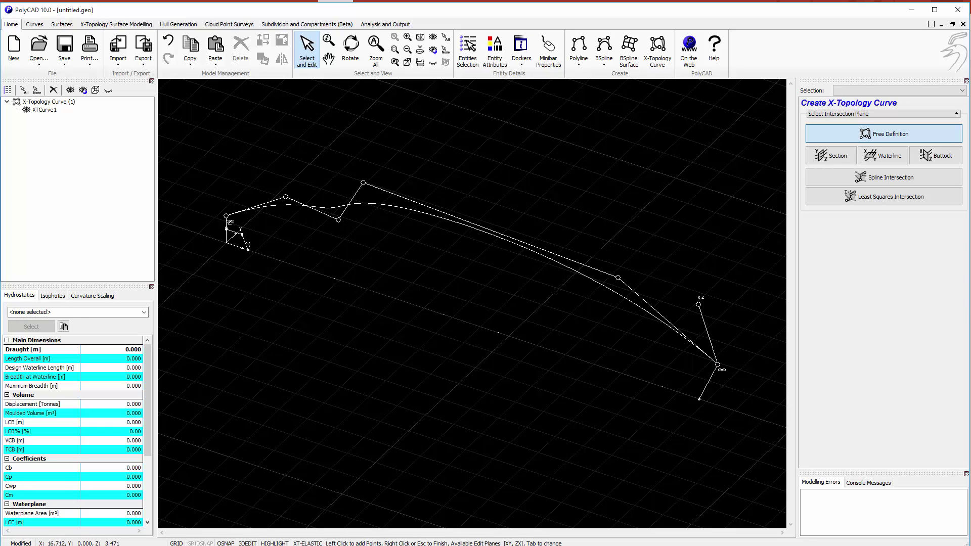
{"action": "right_click", "coordinate": [698, 305]}
Set the Z coordinates of points 1 and 2 of the second curve to 1.
{"action": "left_click", "coordinate": [350, 51]}
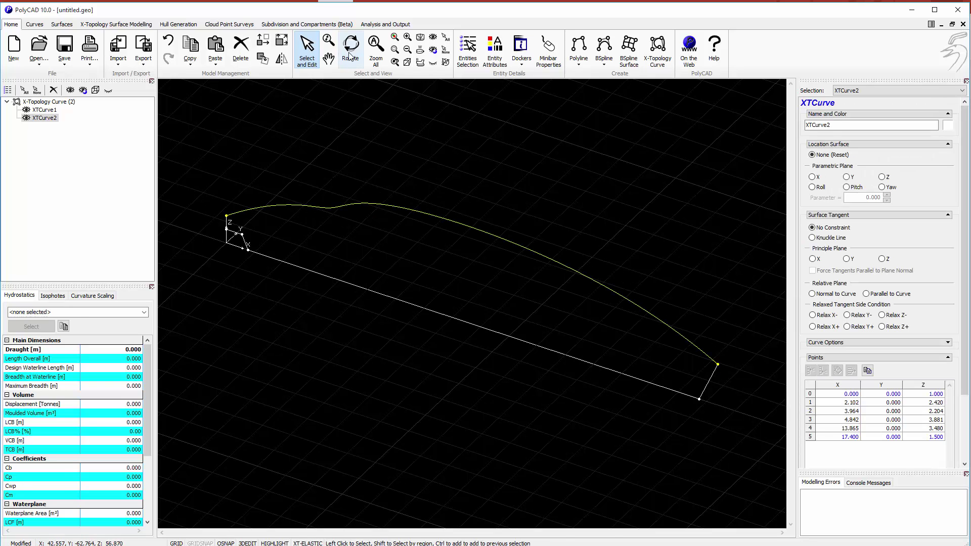
{"action": "left_click_drag", "start_coordinate": [323, 166], "coordinate": [465, 160]}
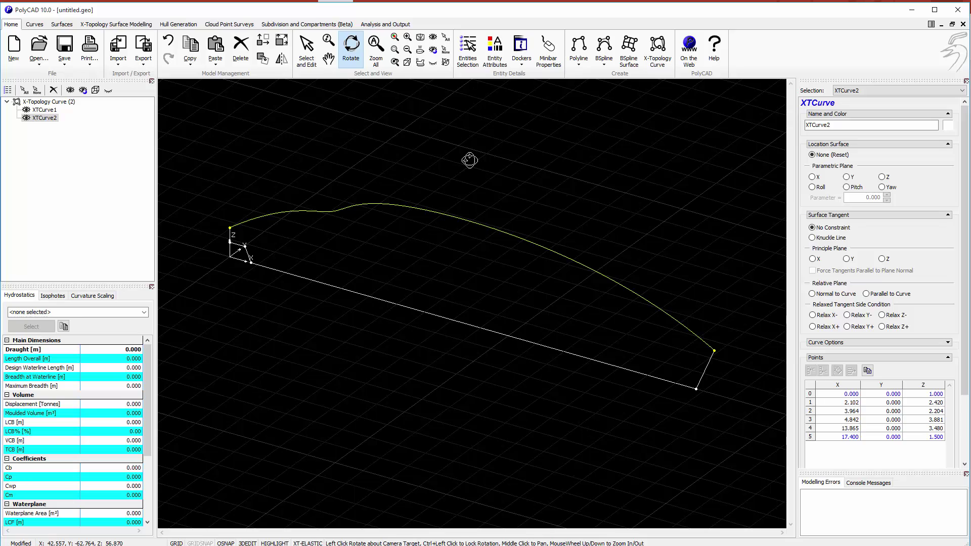
{"action": "key", "text": "Escape"}
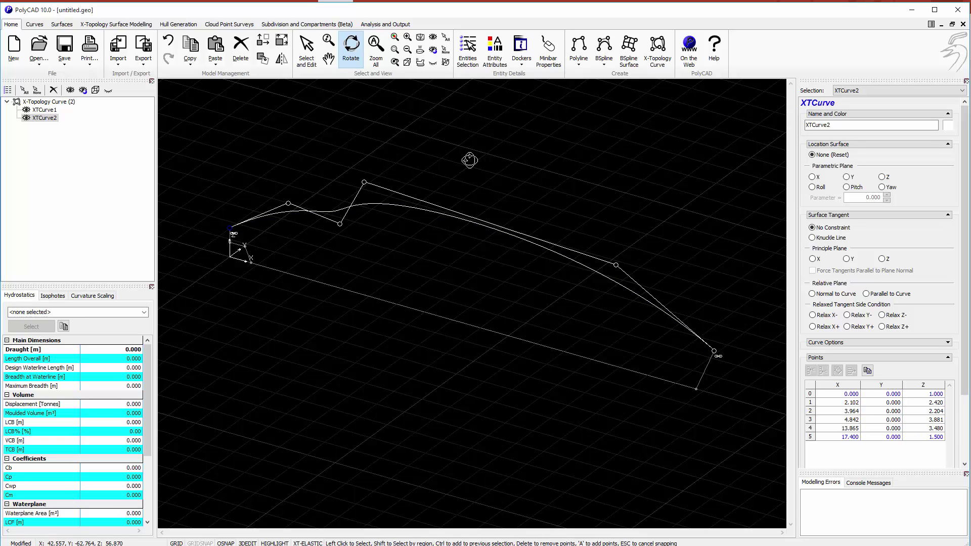
{"action": "left_click", "coordinate": [916, 396]}
{"action": "left_click", "coordinate": [889, 330]}
{"action": "left_click", "coordinate": [920, 329]}
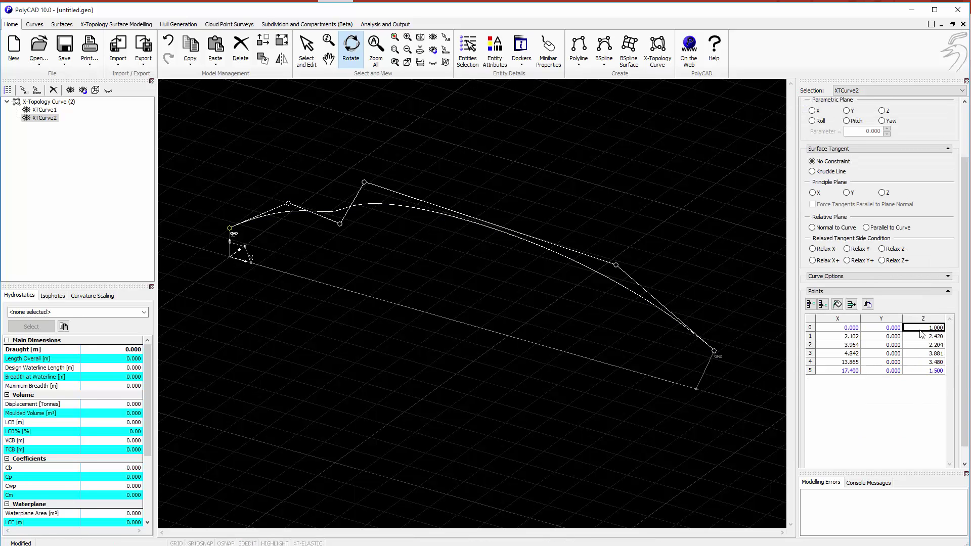
{"action": "left_click", "coordinate": [920, 337]}
{"action": "type", "text": "1"}
{"action": "key", "text": "Return"}
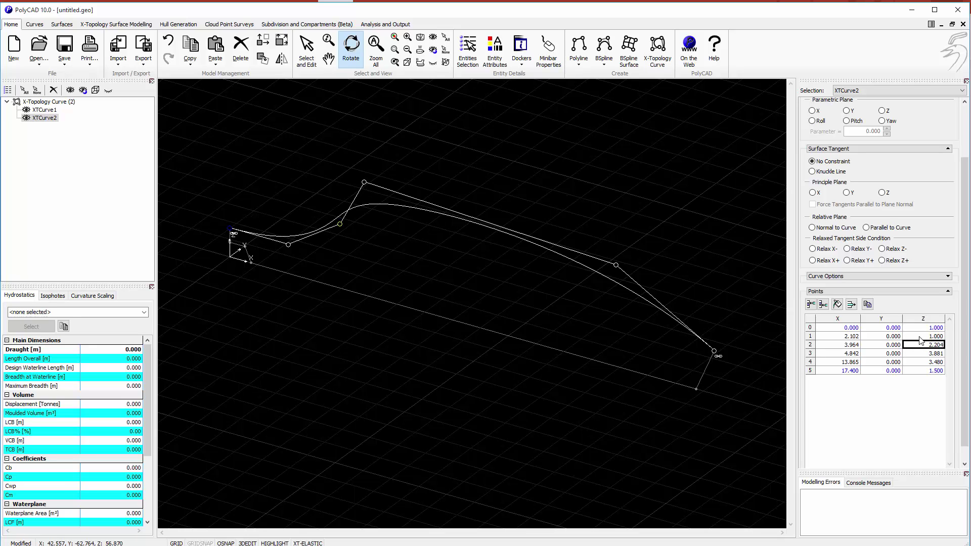
{"action": "type", "text": "1"}
{"action": "key", "text": "Return"}
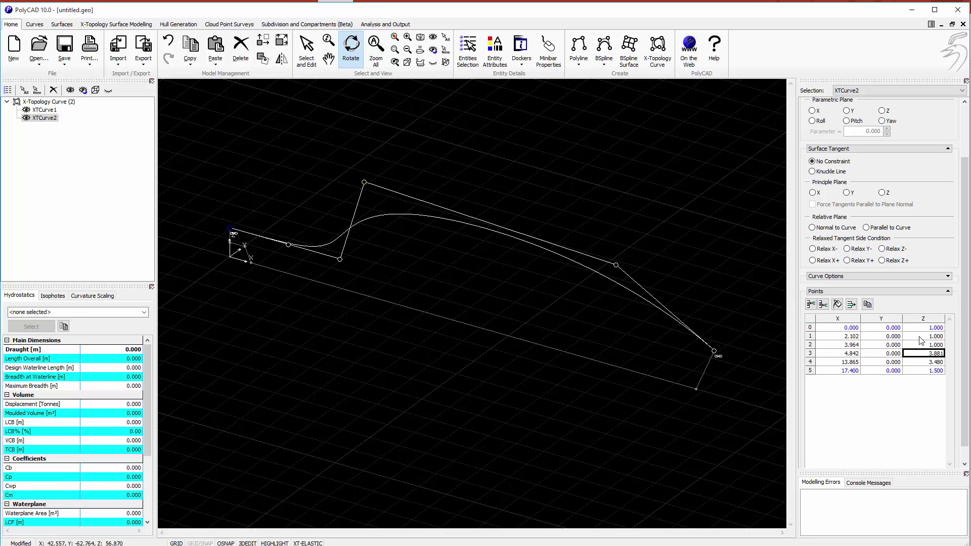
Set the Z coordinates of points 3 and 4 of the second curve to 1.5.
{"action": "type", "text": "1.5"}
{"action": "key", "text": "Return"}
{"action": "type", "text": "1.5"}
{"action": "key", "text": "Return"}
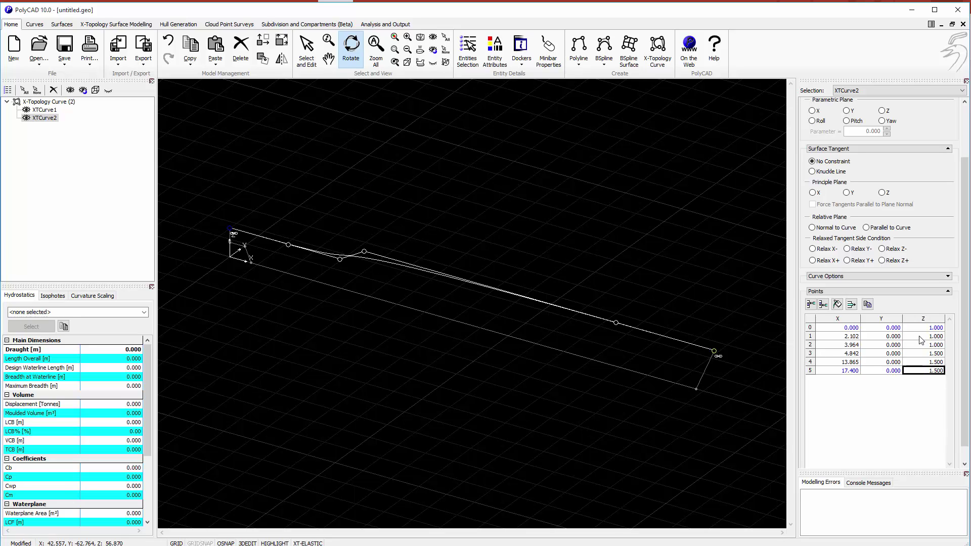
Set the Y coordinates of points 1 to 4 of the second curve to 1.
{"action": "left_click", "coordinate": [894, 328]}
{"action": "left_click", "coordinate": [892, 336]}
{"action": "type", "text": "1"}
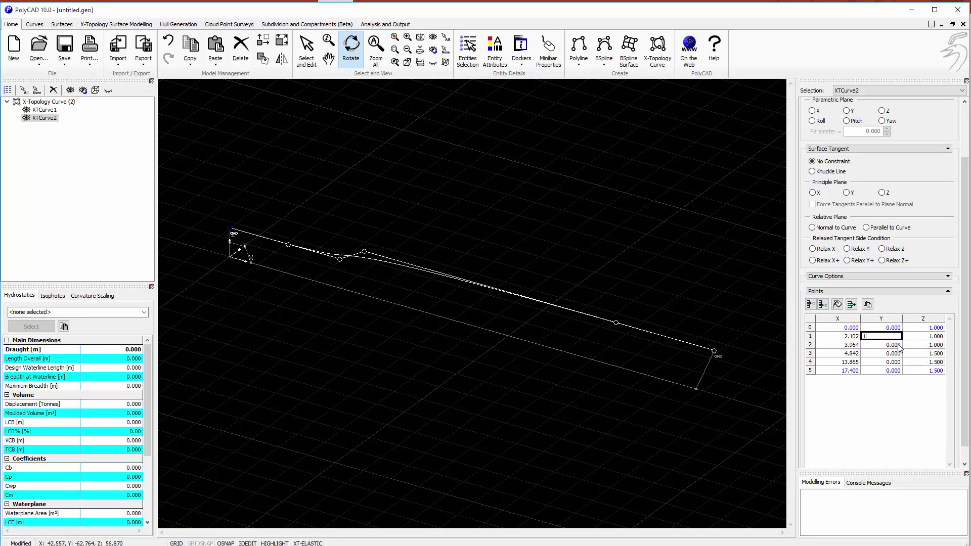
{"action": "key", "text": "Return"}
{"action": "type", "text": "1"}
{"action": "key", "text": "Return"}
{"action": "type", "text": "1"}
{"action": "key", "text": "Return"}
{"action": "type", "text": "1"}
Set the second curve's X coordinates to 1 for point 1, 2.529 for point 2 and 3.051 for point 3.
{"action": "key", "text": "Return"}
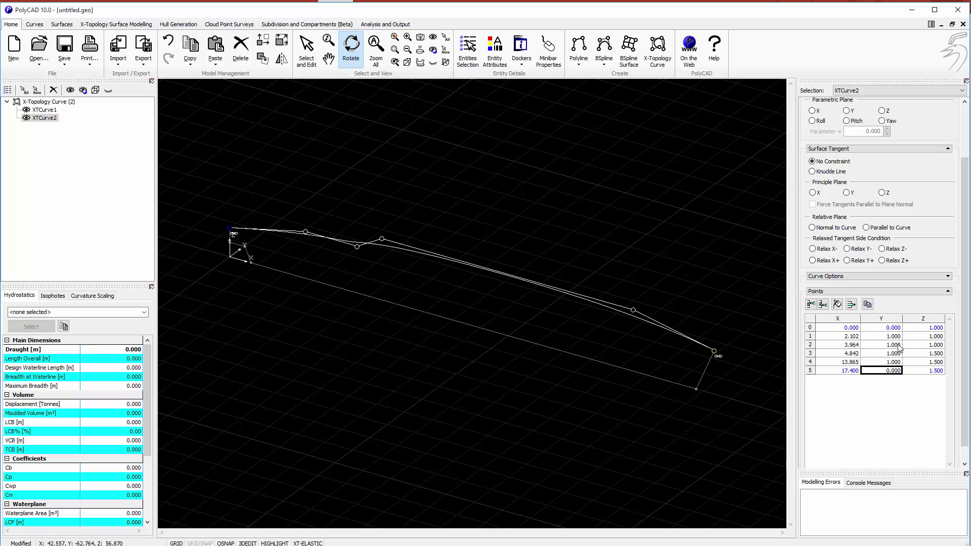
{"action": "left_click", "coordinate": [844, 331]}
{"action": "left_click", "coordinate": [846, 336]}
{"action": "type", "text": "1"}
{"action": "key", "text": "Return"}
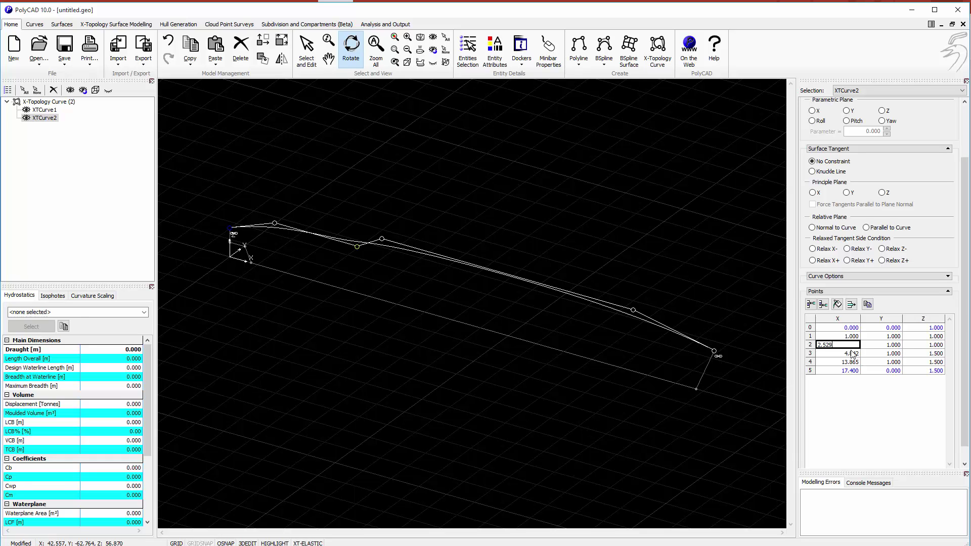
{"action": "left_click", "coordinate": [853, 354]}
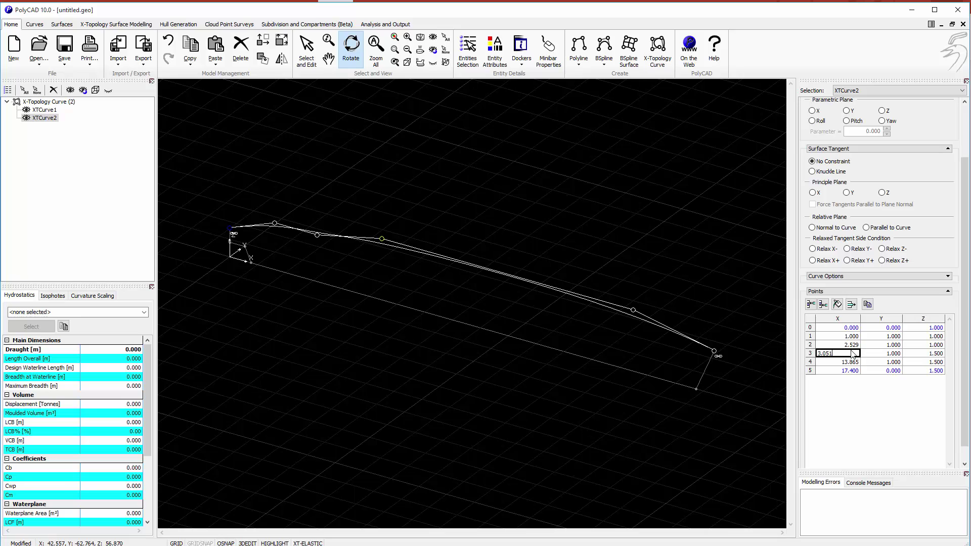
{"action": "key", "text": "Return"}
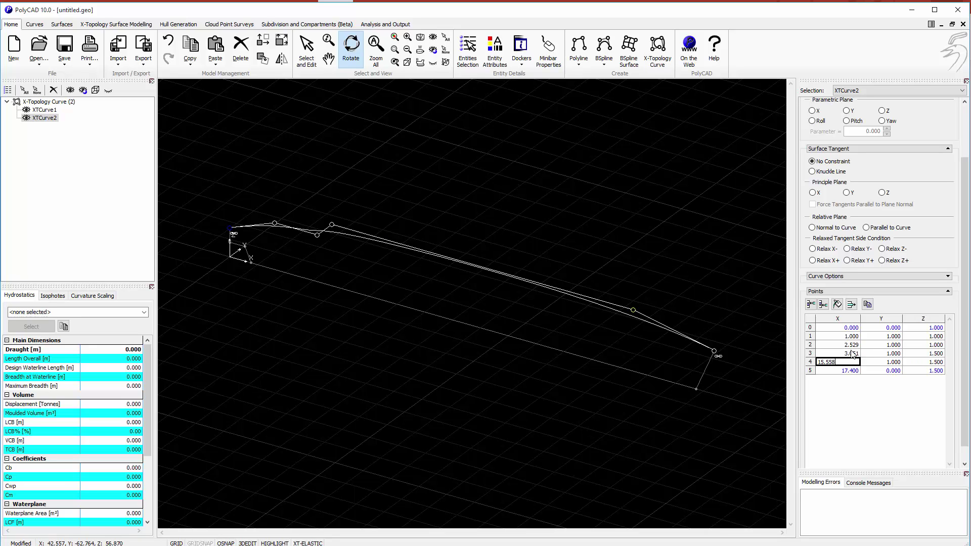
Set the X coordinate of point 4 of the second curve to 15.558.
{"action": "key", "text": "Return"}
{"action": "left_click_drag", "start_coordinate": [587, 303], "coordinate": [536, 340]}
{"action": "left_click", "coordinate": [308, 50]}
{"action": "middle_click_drag", "start_coordinate": [408, 271], "coordinate": [466, 276]}
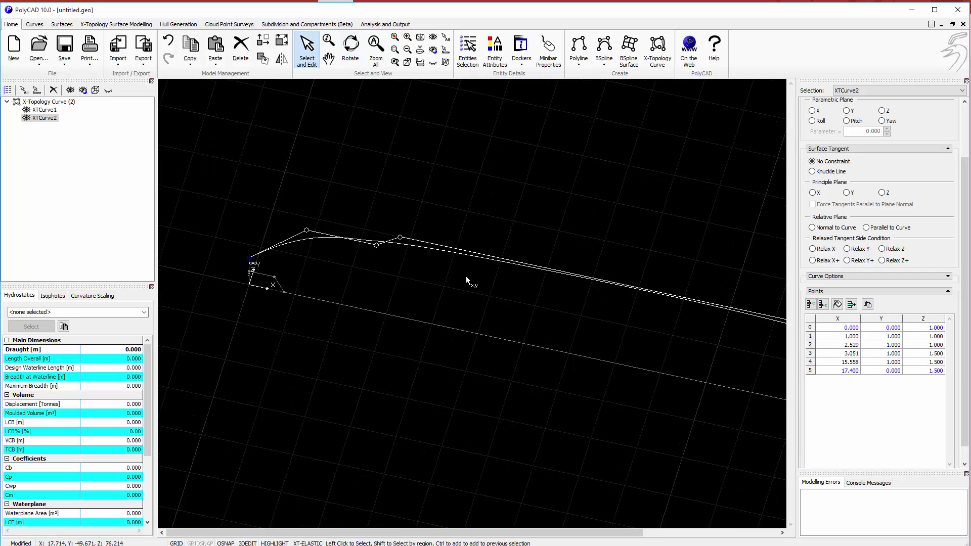
{"action": "scroll", "coordinate": [445, 275], "scroll_direction": "up", "scroll_amount": 1}
{"action": "left_click", "coordinate": [357, 64]}
{"action": "left_click_drag", "start_coordinate": [435, 240], "coordinate": [439, 147]}
{"action": "left_click", "coordinate": [306, 48]}
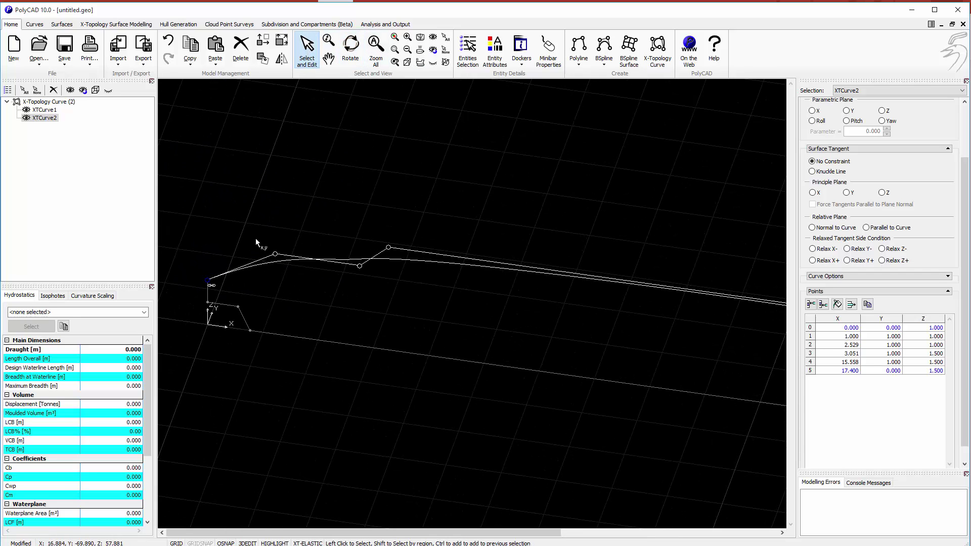
{"action": "left_click_drag", "start_coordinate": [251, 235], "coordinate": [379, 286], "text": "shift"}
{"action": "left_click", "coordinate": [438, 261]}
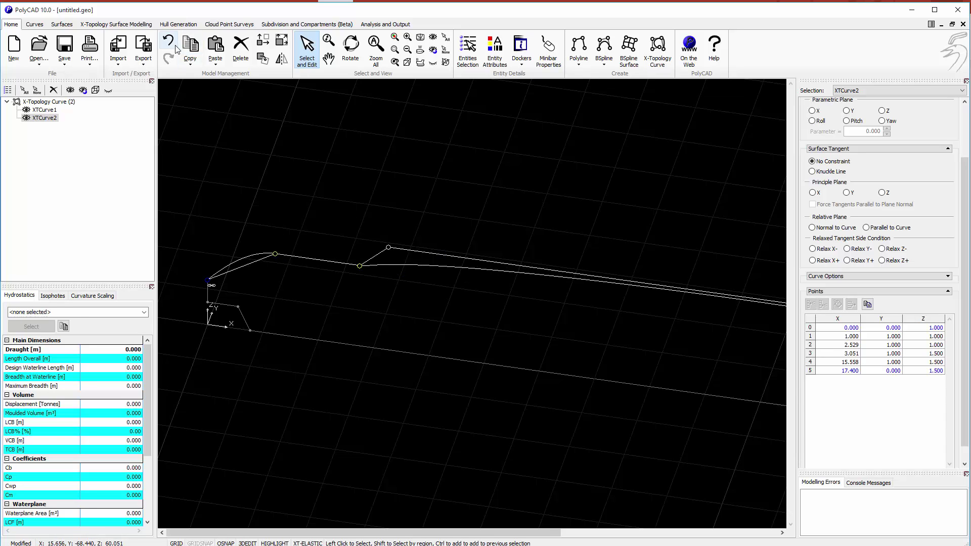
{"action": "key", "text": "ctrl+z"}
{"action": "left_click_drag", "start_coordinate": [281, 230], "coordinate": [400, 274], "text": "shift"}
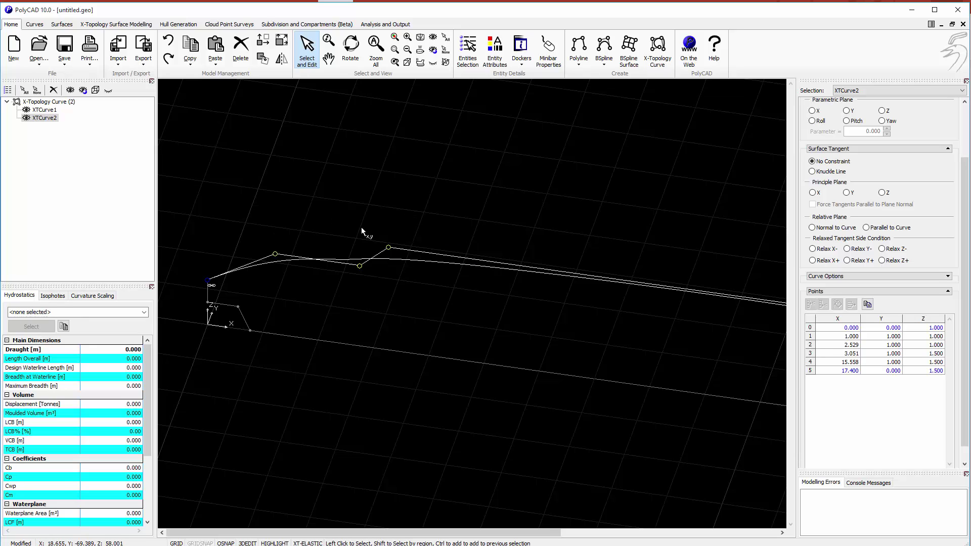
Straighten the second curve's segment between points 1 and 2, and make its point 3 a knuckle.
{"action": "left_click_drag", "start_coordinate": [257, 237], "coordinate": [364, 283], "text": "shift"}
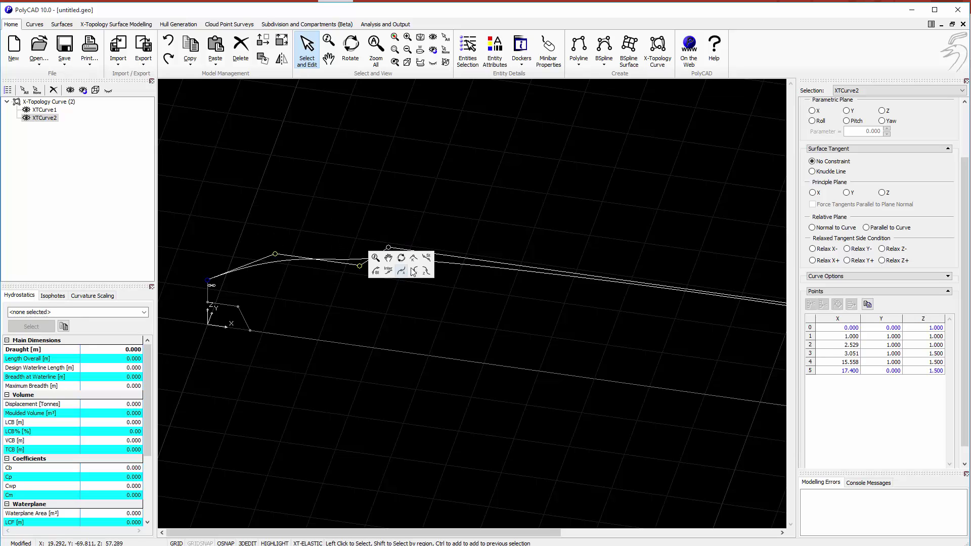
{"action": "left_click_drag", "start_coordinate": [373, 237], "coordinate": [398, 256], "text": "shift"}
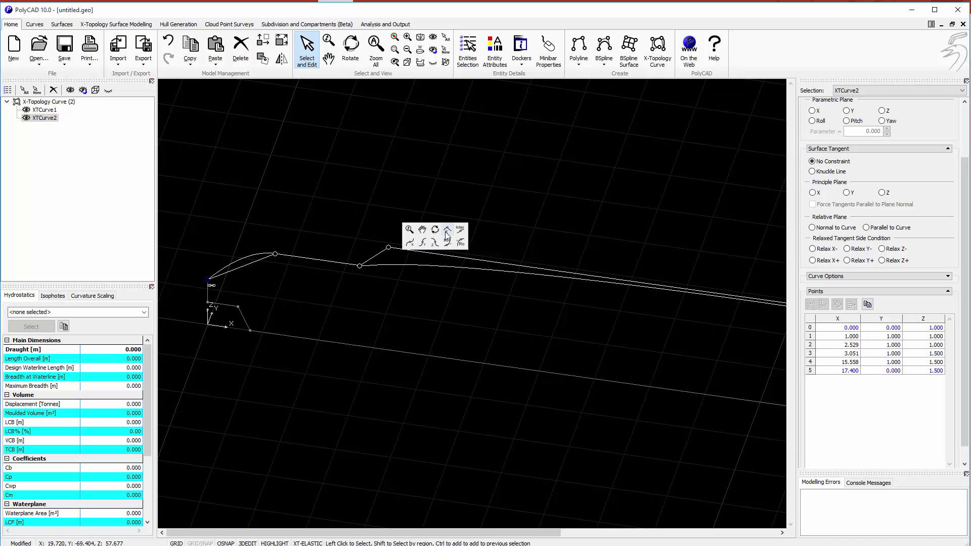
{"action": "left_click", "coordinate": [446, 231]}
{"action": "left_click", "coordinate": [208, 279]}
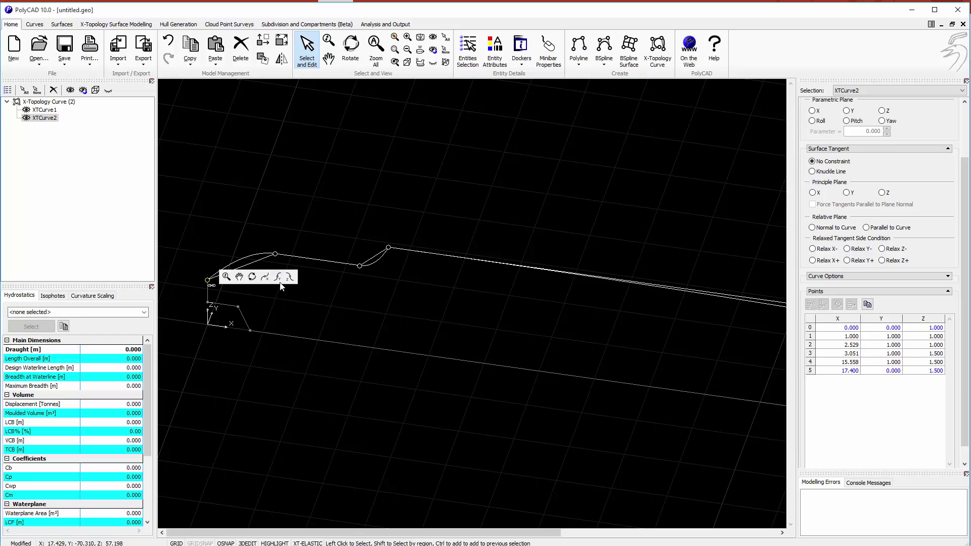
Straighten the second curve's short sloping segment between points 2 and 3.
{"action": "left_click", "coordinate": [350, 48]}
{"action": "left_click_drag", "start_coordinate": [429, 202], "coordinate": [399, 260]}
{"action": "key", "text": "Escape"}
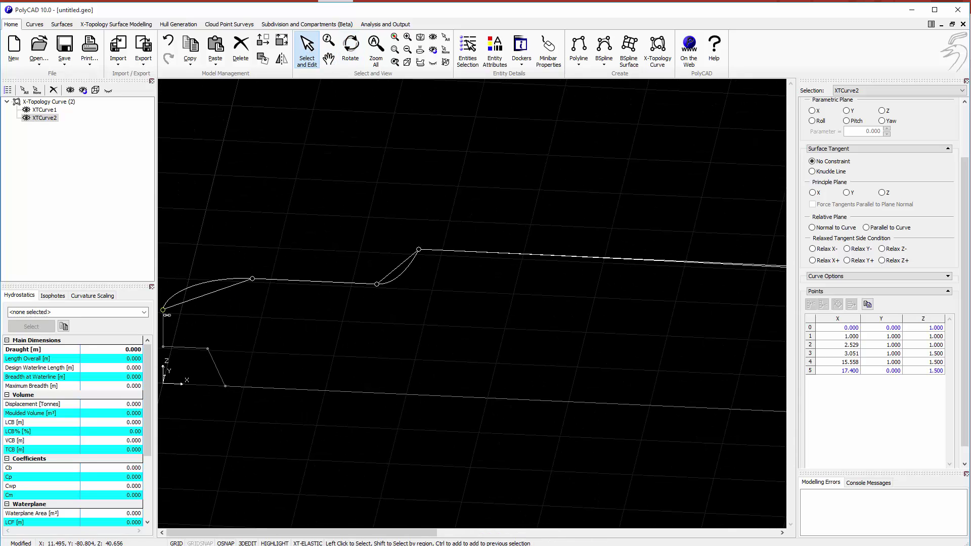
{"action": "left_click_drag", "start_coordinate": [397, 229], "coordinate": [374, 289], "text": "shift"}
{"action": "left_click", "coordinate": [483, 247]}
{"action": "left_click", "coordinate": [428, 286]}
Straighten the second curve's long segment between points 3 and 4.
{"action": "middle_click_drag", "start_coordinate": [605, 309], "coordinate": [417, 257]}
{"action": "scroll", "coordinate": [417, 256], "scroll_direction": "down", "scroll_amount": 5}
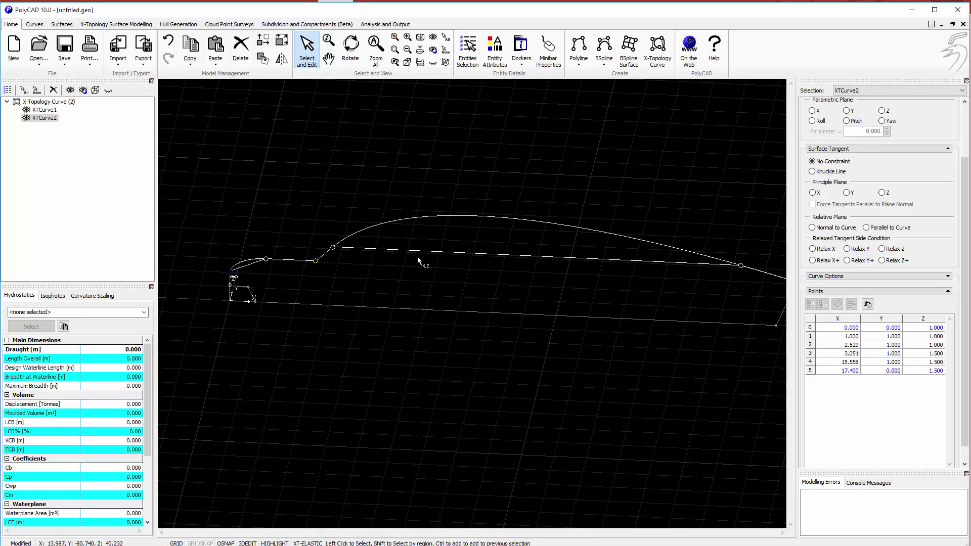
{"action": "scroll", "coordinate": [417, 260], "scroll_direction": "down", "scroll_amount": 1}
{"action": "left_click_drag", "start_coordinate": [344, 234], "coordinate": [694, 271], "text": "shift"}
{"action": "left_click", "coordinate": [750, 260]}
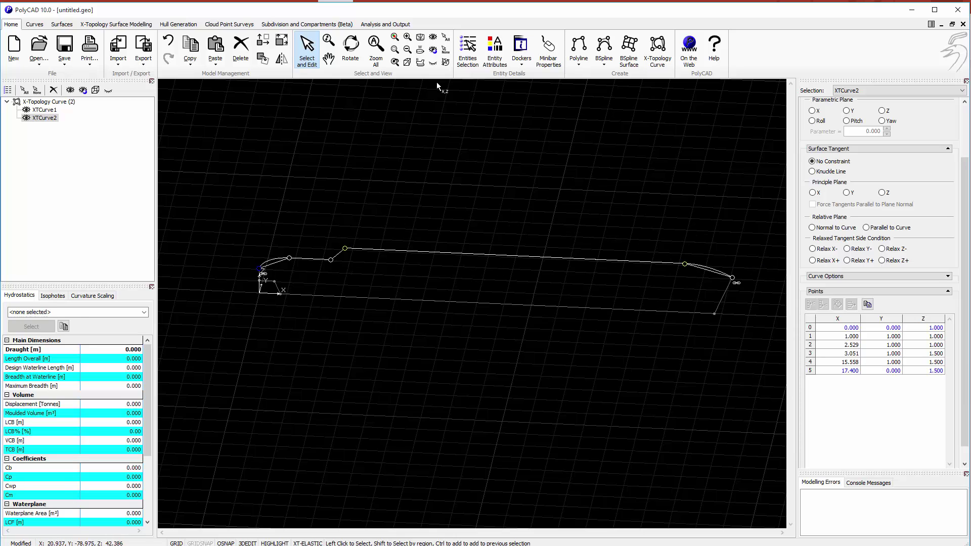
Draw a four-point X-Topology curve between the centreline profile's two base corners, with intermediate points at about X 3.47 and X 10.79.
{"action": "left_click", "coordinate": [351, 48]}
{"action": "left_click_drag", "start_coordinate": [495, 252], "coordinate": [527, 202]}
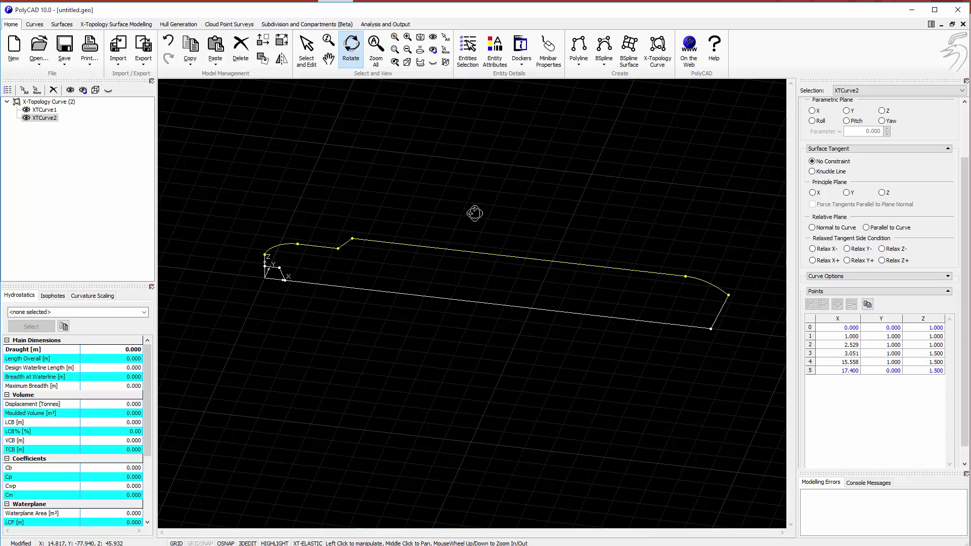
{"action": "scroll", "coordinate": [465, 277], "scroll_direction": "up", "scroll_amount": 3}
{"action": "scroll", "coordinate": [498, 278], "scroll_direction": "down", "scroll_amount": 2}
{"action": "middle_click_drag", "start_coordinate": [501, 275], "coordinate": [490, 268]}
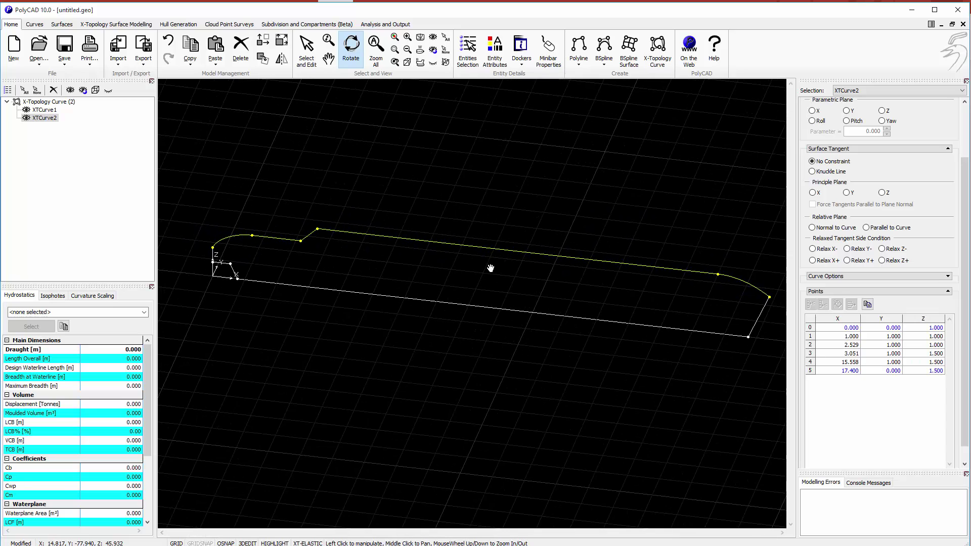
{"action": "left_click_drag", "start_coordinate": [505, 283], "coordinate": [486, 273]}
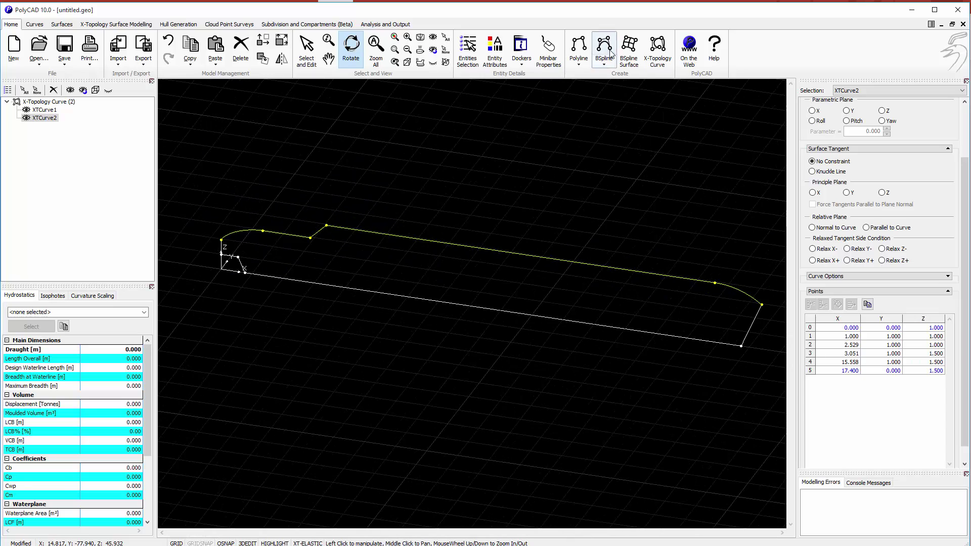
{"action": "left_click", "coordinate": [658, 49]}
{"action": "left_click", "coordinate": [245, 273]}
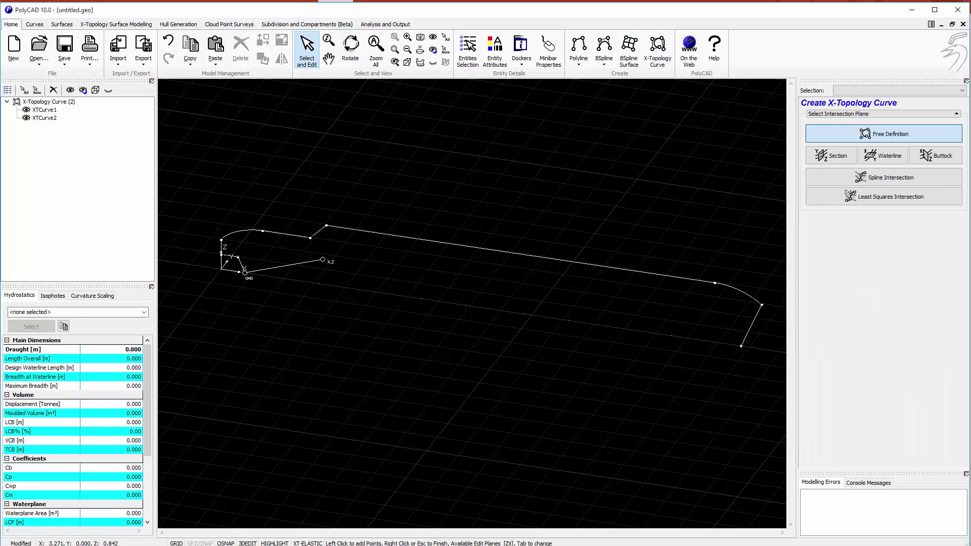
{"action": "left_click", "coordinate": [329, 257]}
{"action": "left_click", "coordinate": [556, 290]}
{"action": "left_click", "coordinate": [739, 346]}
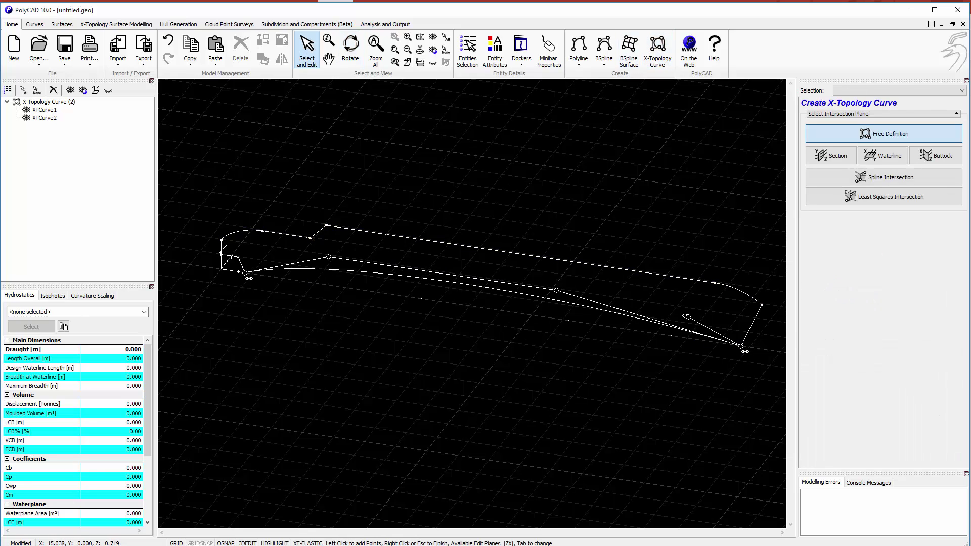
{"action": "right_click", "coordinate": [672, 314]}
{"action": "left_click", "coordinate": [556, 296]}
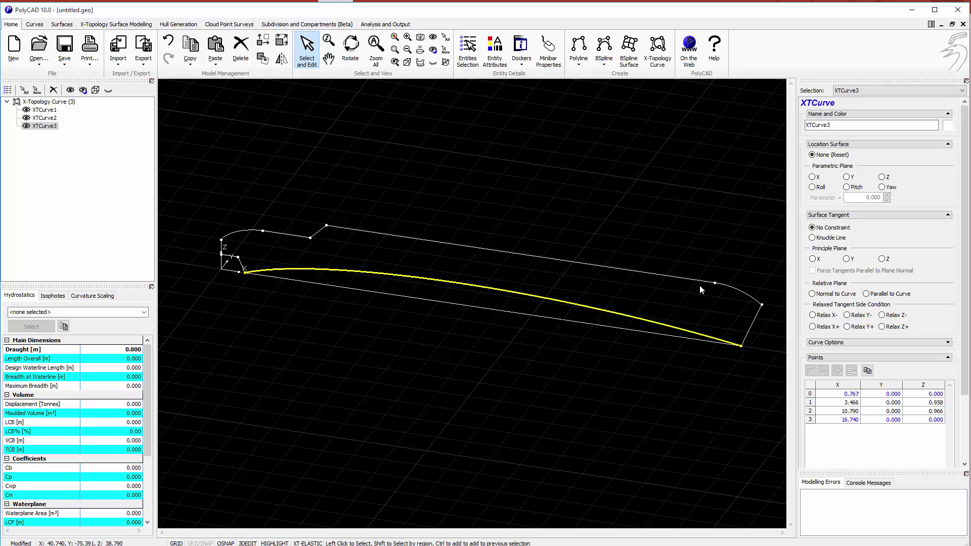
Set the third curve's X coordinates to 3.546 for point 1 and 14.718 for point 2.
{"action": "scroll", "coordinate": [867, 406], "scroll_direction": "down", "scroll_amount": 3}
{"action": "left_click", "coordinate": [852, 335]}
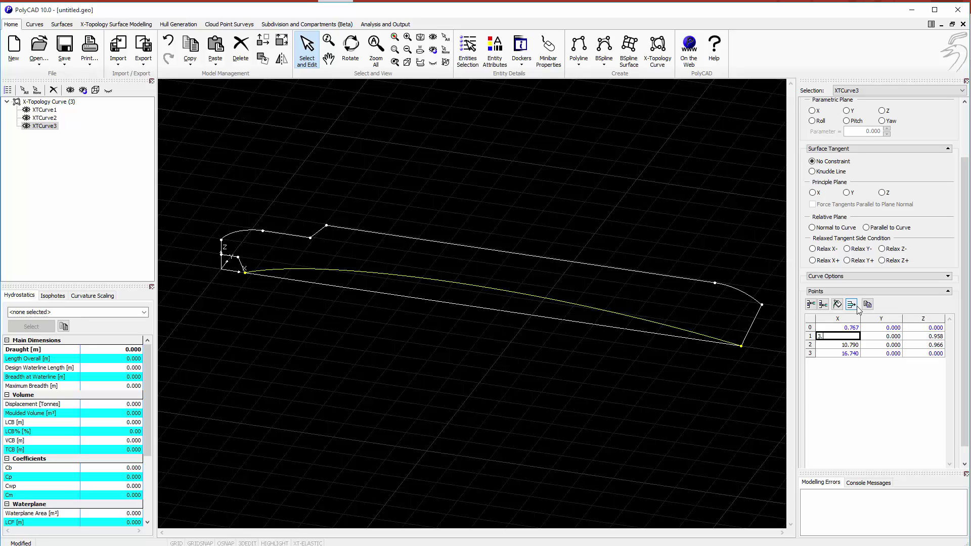
{"action": "key", "text": "Return"}
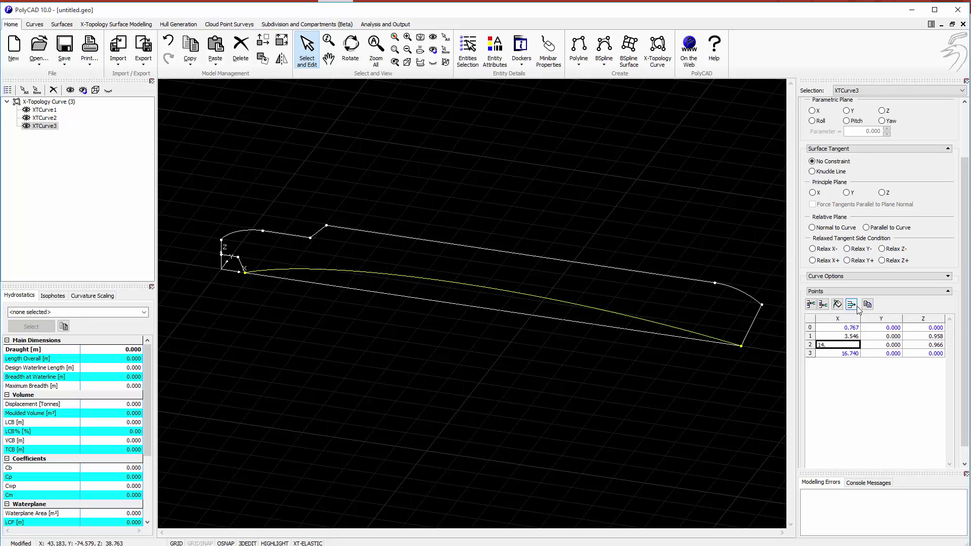
{"action": "type", "text": "14.718"}
{"action": "key", "text": "Return"}
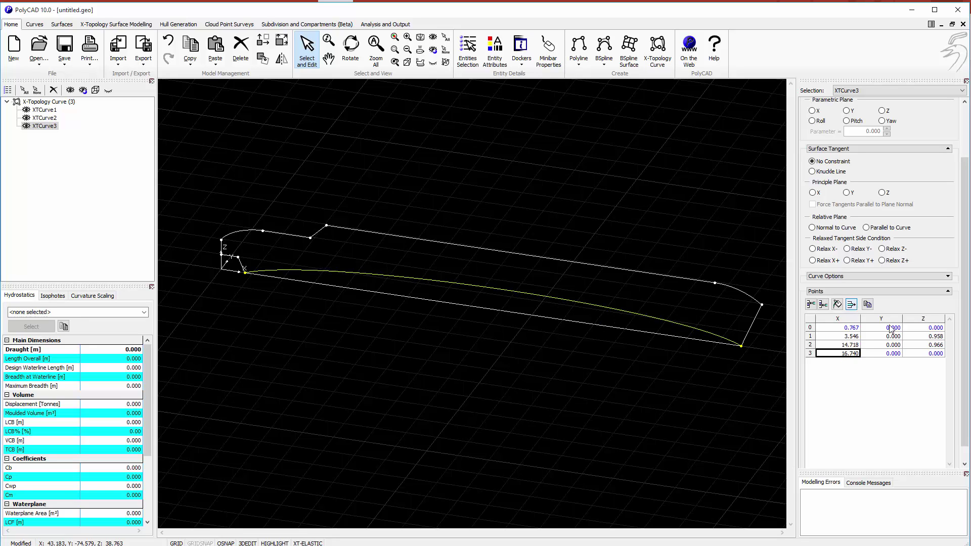
Set the Y coordinates of points 1 and 2 of the third curve to 1.
{"action": "left_click", "coordinate": [914, 328]}
{"action": "left_click", "coordinate": [927, 338]}
{"action": "left_click", "coordinate": [888, 338]}
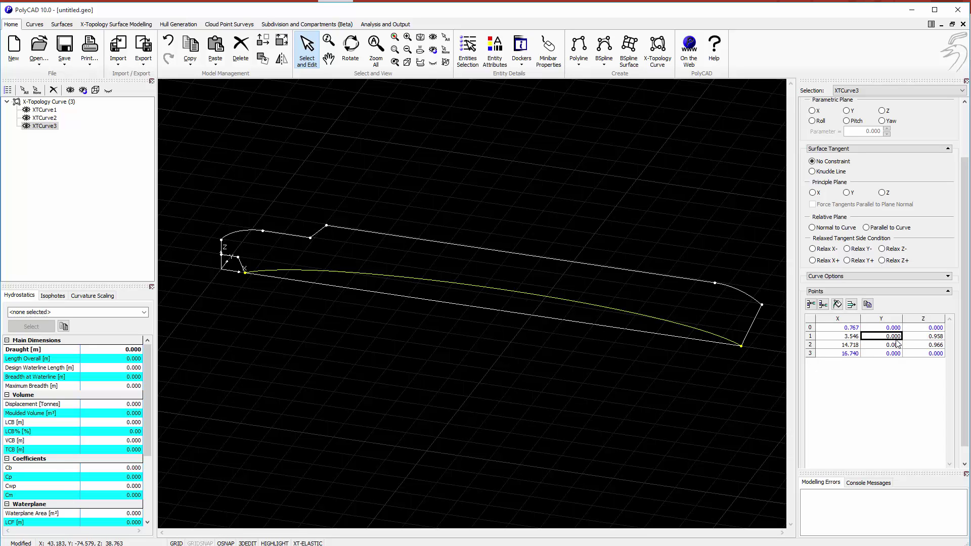
{"action": "type", "text": "1"}
{"action": "key", "text": "Return"}
{"action": "type", "text": "1"}
{"action": "key", "text": "Up"}
Set the Z coordinates of points 1 and 2 of the third curve to 0.
{"action": "key", "text": "Right"}
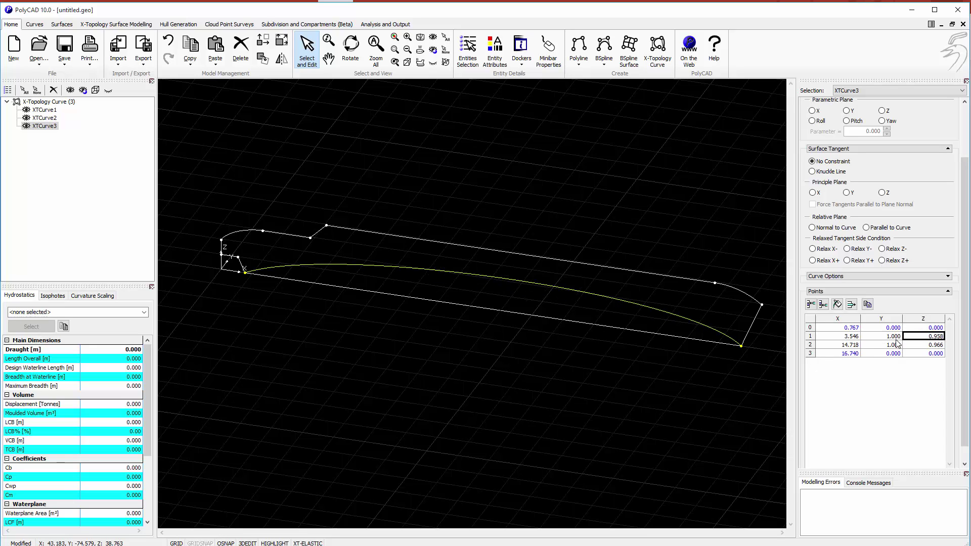
{"action": "type", "text": "0"}
{"action": "key", "text": "Return"}
{"action": "type", "text": "0"}
{"action": "key", "text": "Return"}
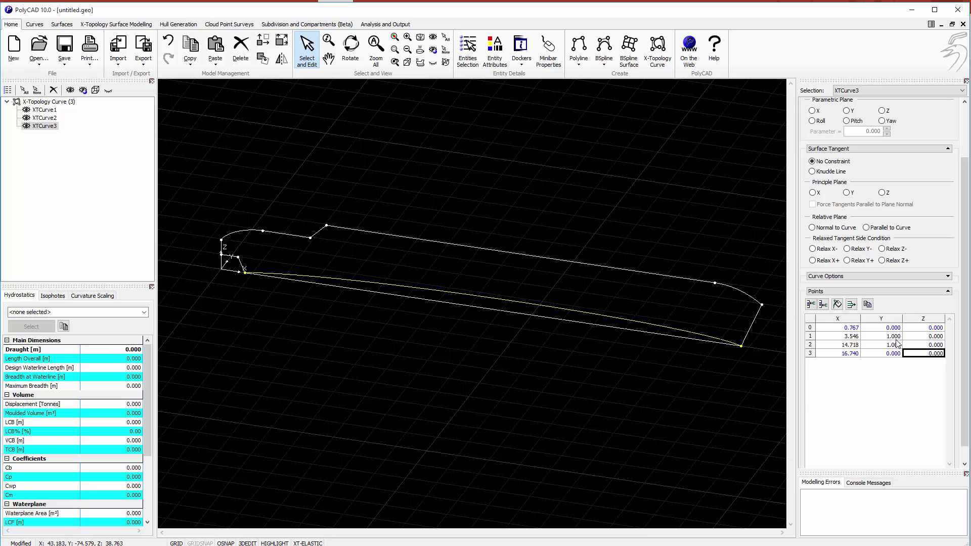
Straighten the third curve's segment between points 1 and 2.
{"action": "left_click", "coordinate": [514, 305]}
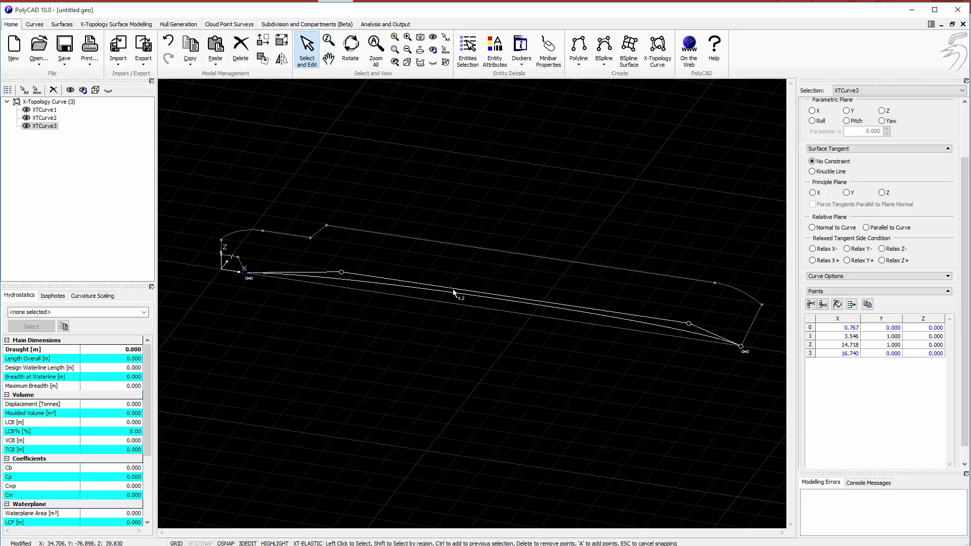
{"action": "left_click_drag", "start_coordinate": [314, 259], "coordinate": [698, 343], "text": "shift"}
{"action": "left_click", "coordinate": [749, 321]}
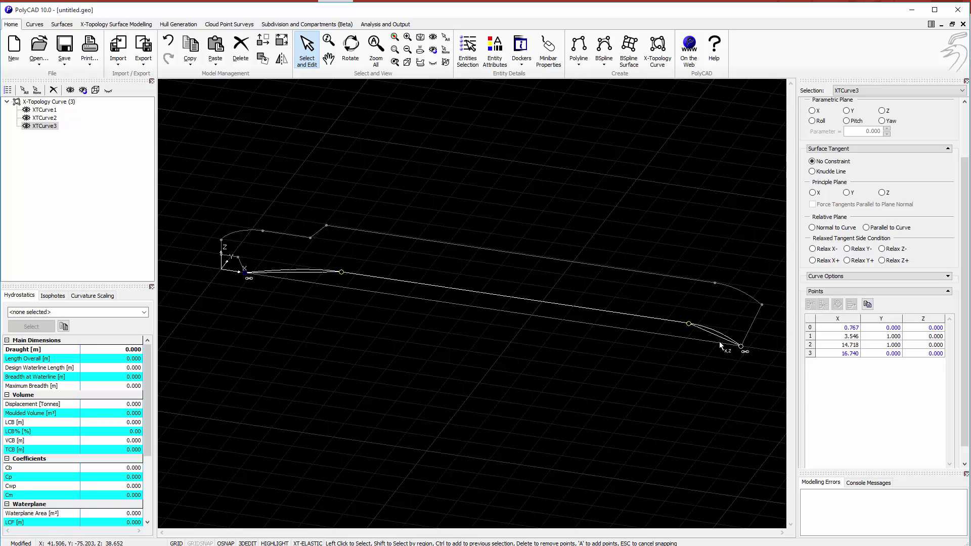
Connect point 2 of the third curve to point 4 of the second curve with a freely defined X-Topology curve.
{"action": "left_click", "coordinate": [351, 46]}
{"action": "left_click_drag", "start_coordinate": [435, 298], "coordinate": [633, 347]}
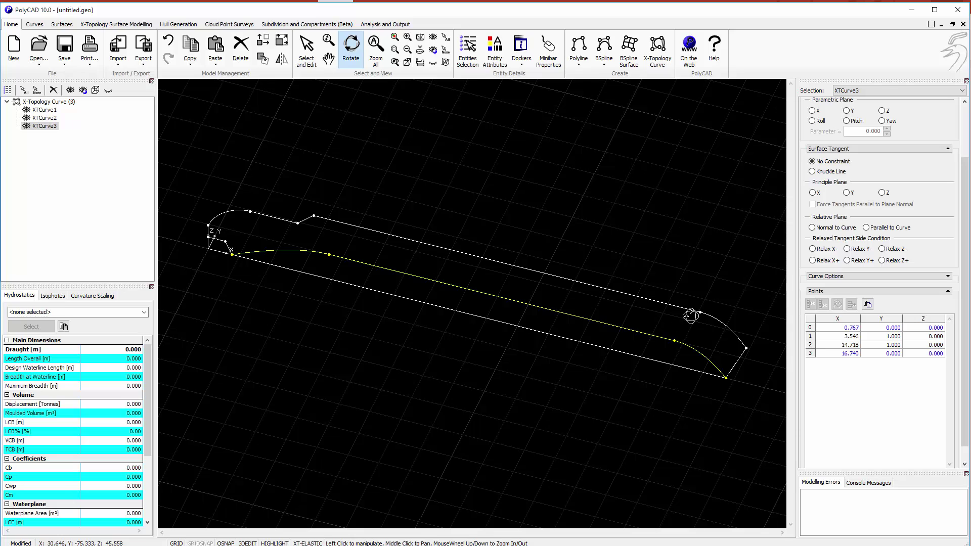
{"action": "left_click", "coordinate": [657, 48]}
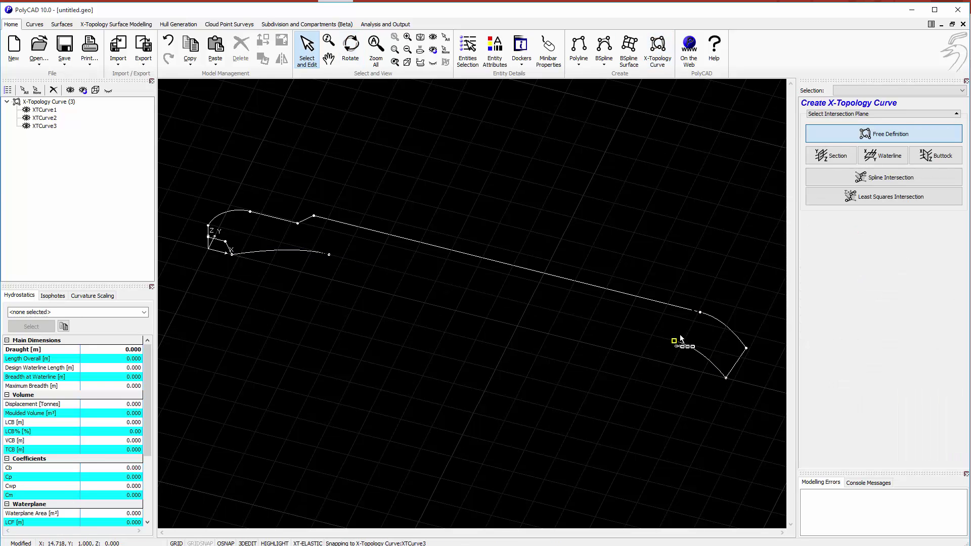
{"action": "left_click", "coordinate": [674, 341]}
{"action": "left_click", "coordinate": [700, 312]}
Create a section curve at X 3.546 from point 1 of the third curve up to the second curve.
{"action": "left_click", "coordinate": [830, 155]}
{"action": "left_click", "coordinate": [329, 255]}
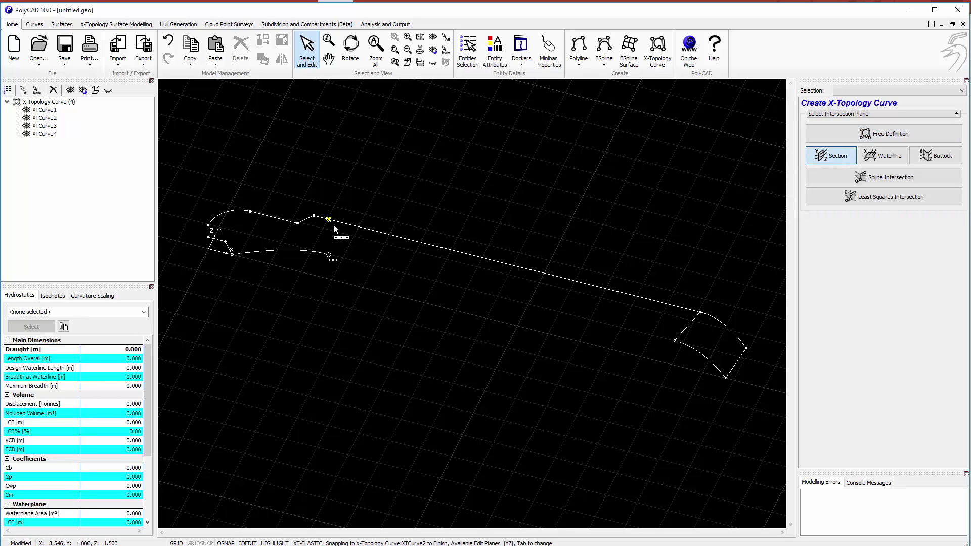
{"action": "left_click", "coordinate": [329, 219]}
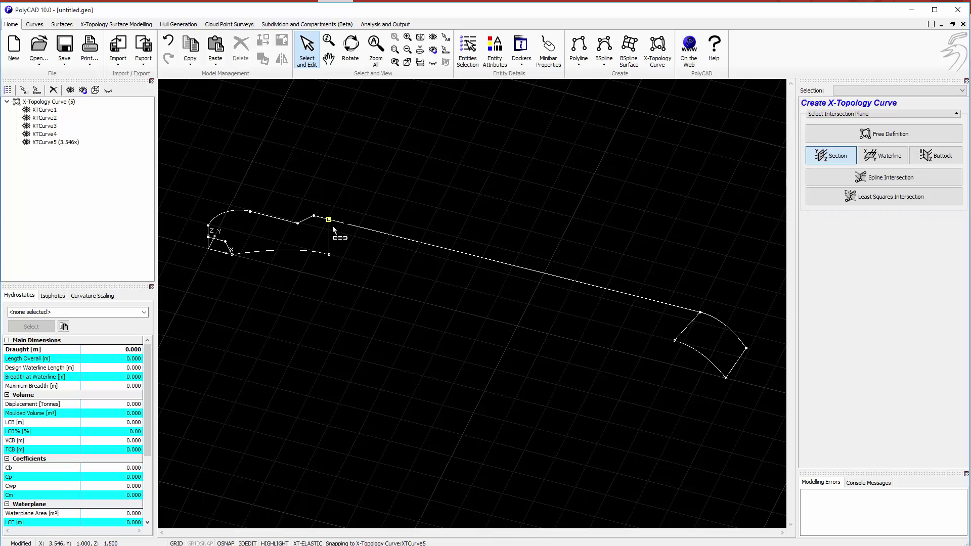
Draw a waterline curve at Z 0.5 from the profile's corner at X 0 to the section curve, with a middle point at about X 0.95, Y 0.93.
{"action": "scroll", "coordinate": [567, 296], "scroll_direction": "up", "scroll_amount": 4}
{"action": "middle_click_drag", "start_coordinate": [360, 236], "coordinate": [583, 314]}
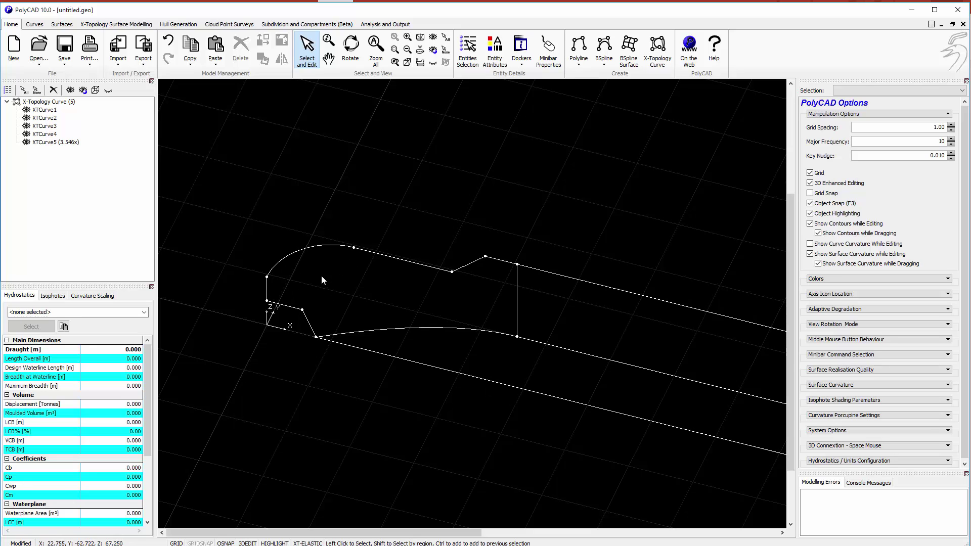
{"action": "left_click", "coordinate": [657, 48]}
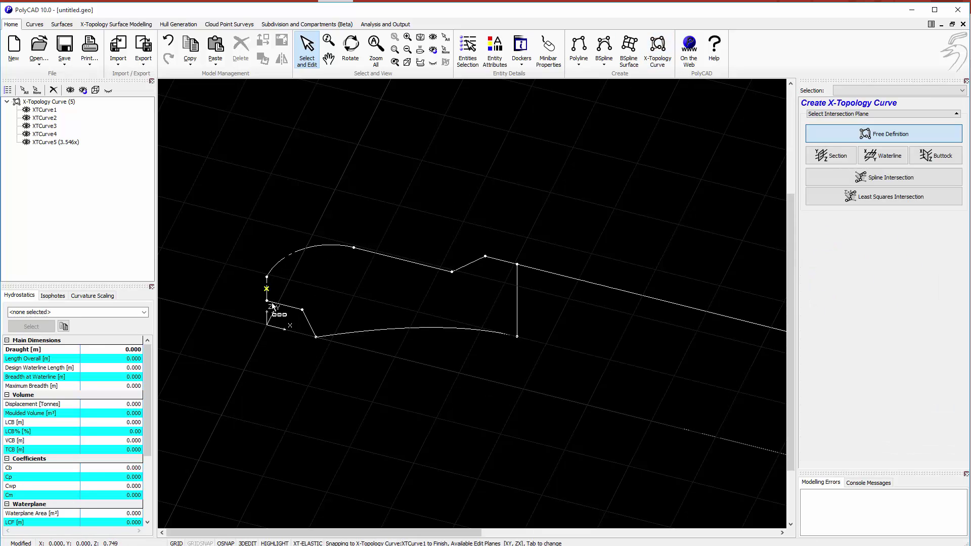
{"action": "left_click", "coordinate": [349, 274]}
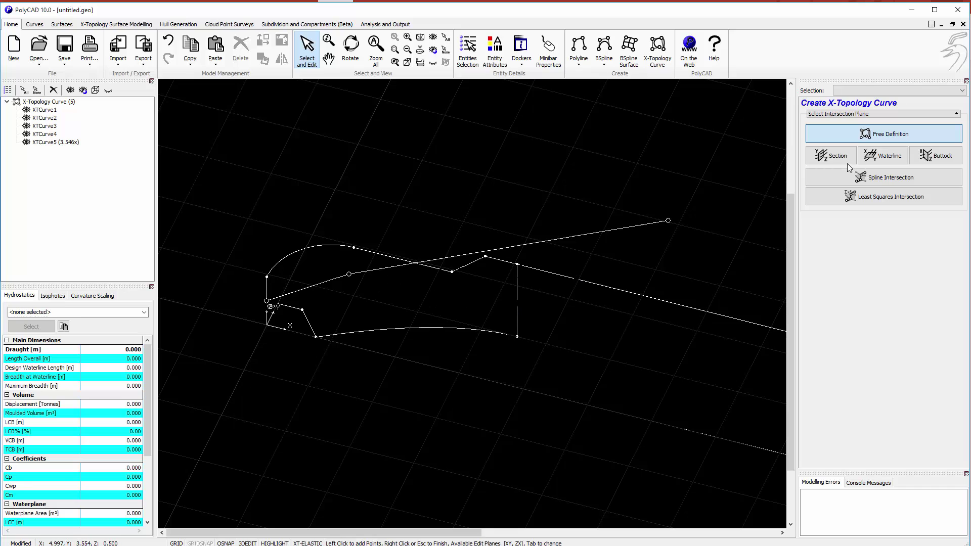
{"action": "left_click", "coordinate": [894, 158]}
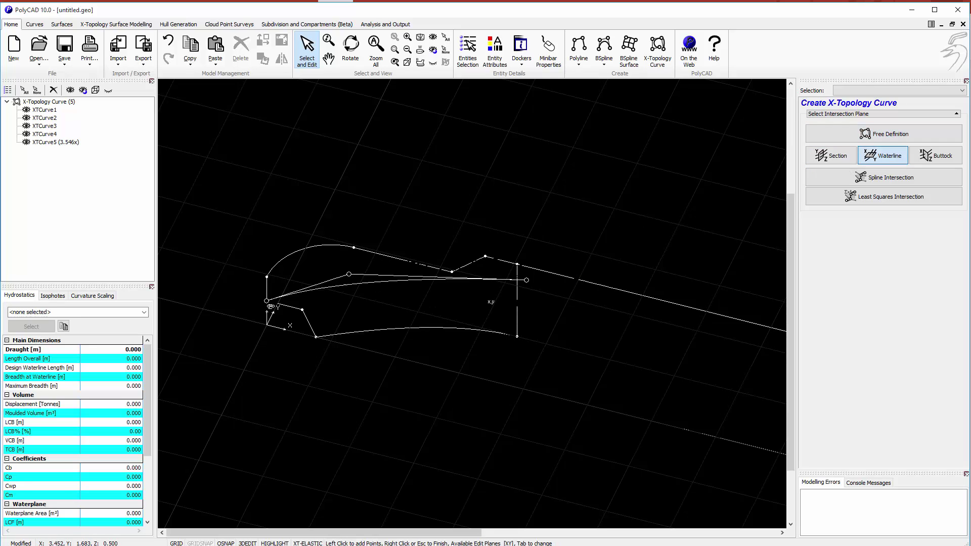
{"action": "left_click", "coordinate": [516, 312]}
{"action": "right_click", "coordinate": [375, 295]}
Set the waterline curve's middle point to X 1, Y 1 and straighten its segment between points 1 and 2.
{"action": "left_click", "coordinate": [365, 292]}
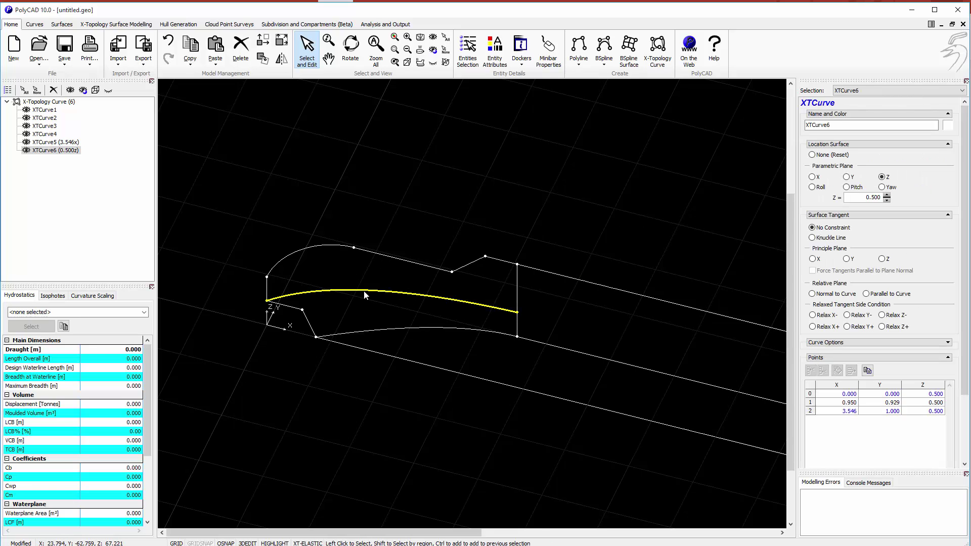
{"action": "left_click", "coordinate": [365, 294]}
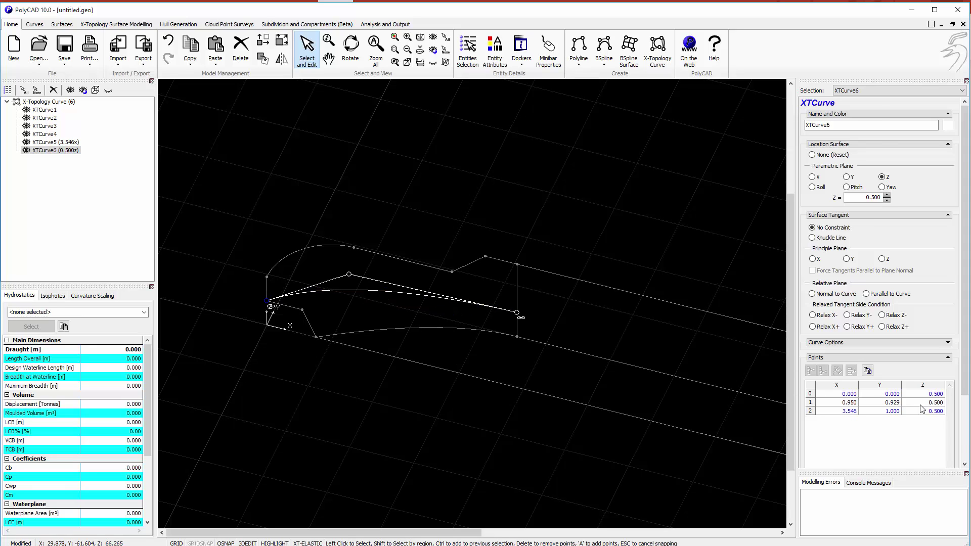
{"action": "left_click_drag", "start_coordinate": [920, 404], "coordinate": [890, 372]}
{"action": "left_click", "coordinate": [884, 334]}
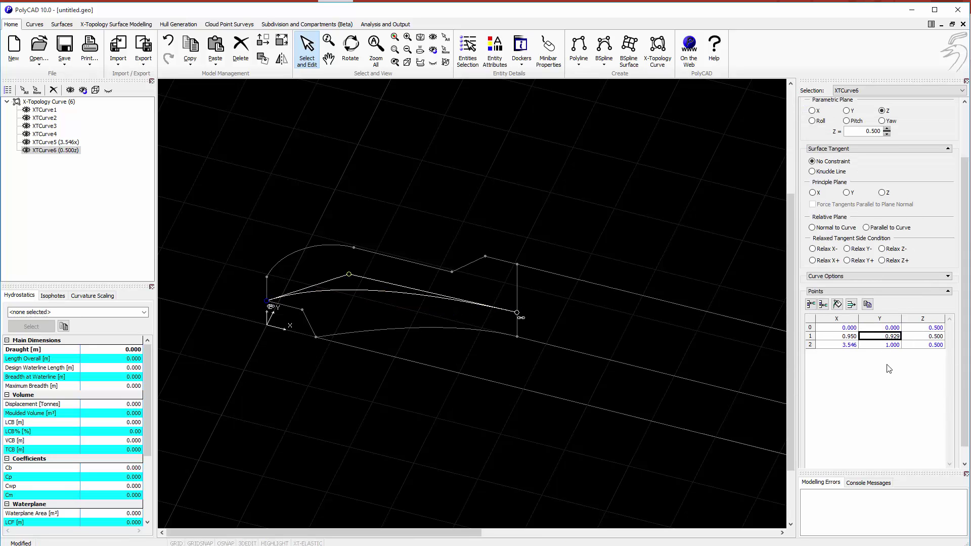
{"action": "type", "text": "1"}
{"action": "key", "text": "Return"}
{"action": "key", "text": "Up"}
{"action": "key", "text": "Left"}
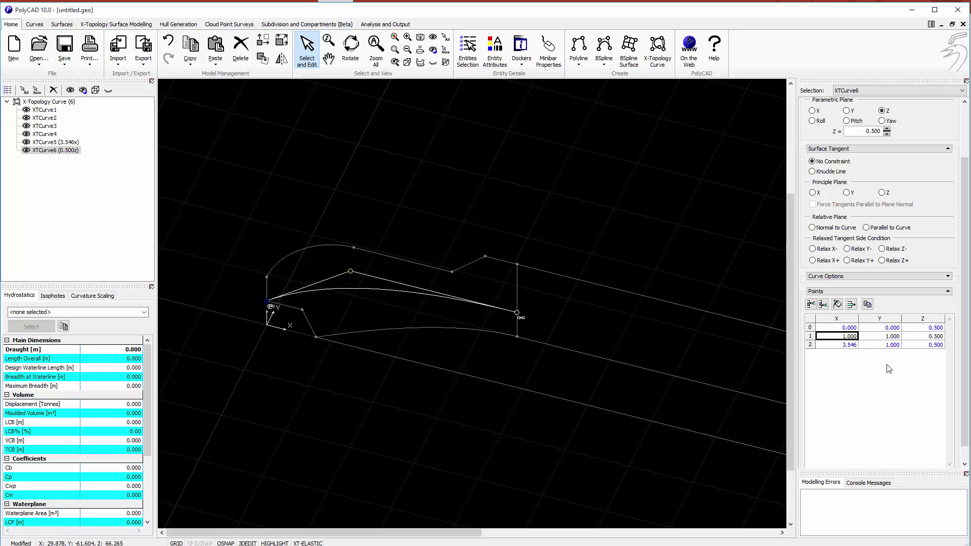
{"action": "key", "text": "Return"}
{"action": "left_click_drag", "start_coordinate": [335, 262], "coordinate": [531, 326]}
{"action": "left_click", "coordinate": [588, 317]}
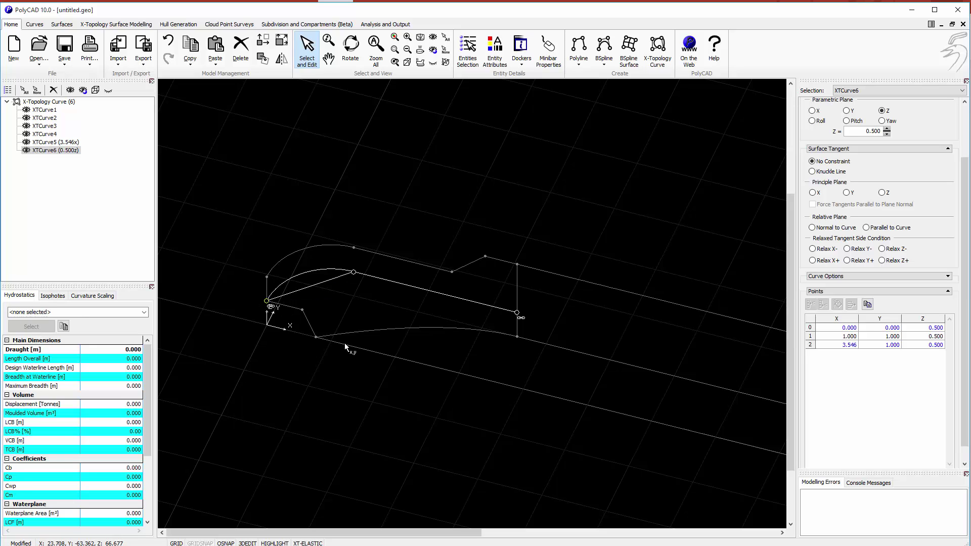
Connect the profile point at X 0.551, Z 0.5 to the waterline's end at X 3.546, Y 1 with a freely defined X-Topology curve.
{"action": "left_click", "coordinate": [657, 48]}
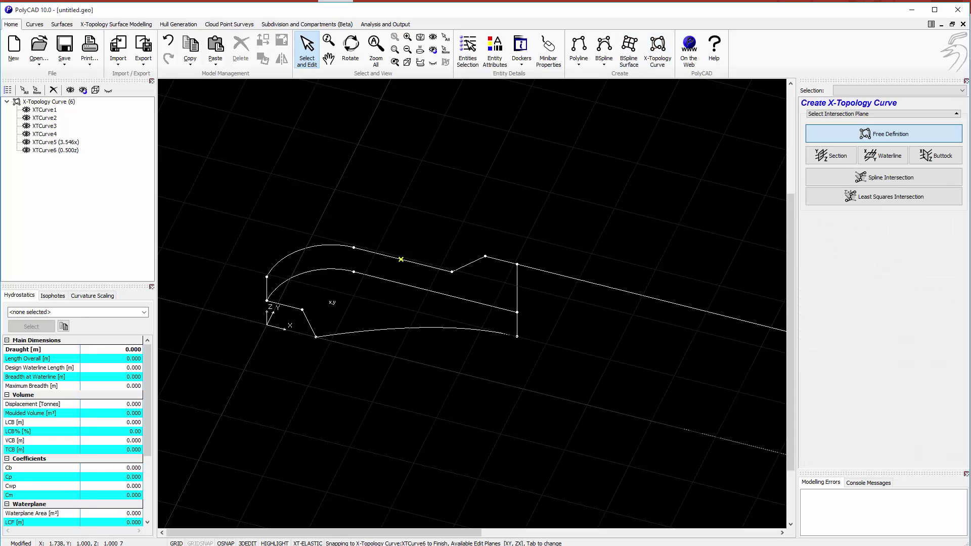
{"action": "left_click", "coordinate": [303, 310]}
{"action": "left_click", "coordinate": [517, 312]}
{"action": "right_click", "coordinate": [526, 315]}
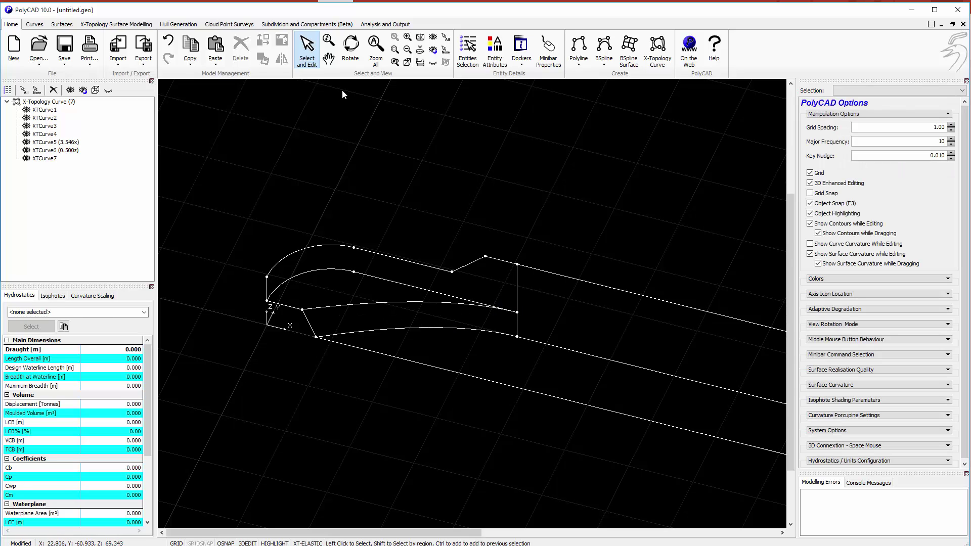
Create an X-Topology surface from all seven curves.
{"action": "left_click", "coordinate": [350, 48]}
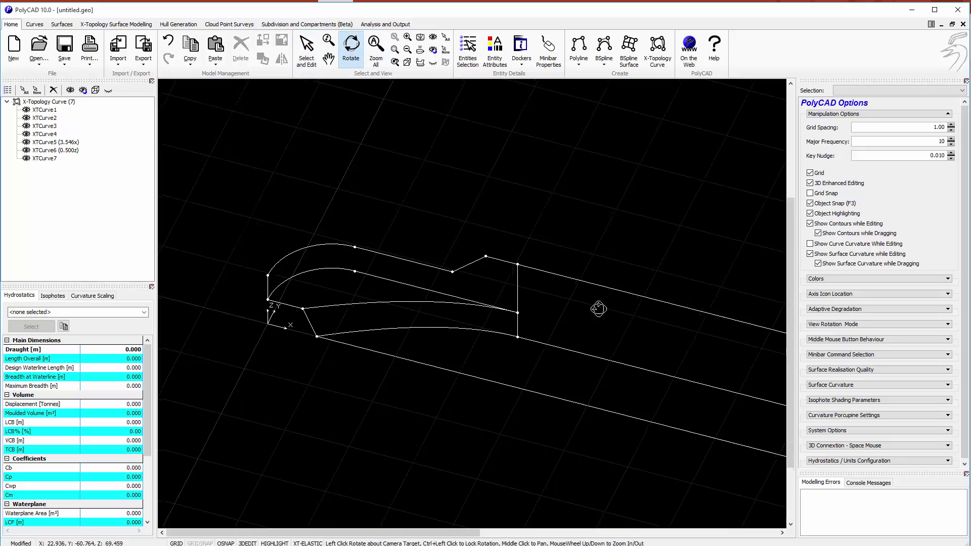
{"action": "left_click_drag", "start_coordinate": [596, 308], "coordinate": [565, 364]}
{"action": "left_click_drag", "start_coordinate": [496, 357], "coordinate": [585, 340]}
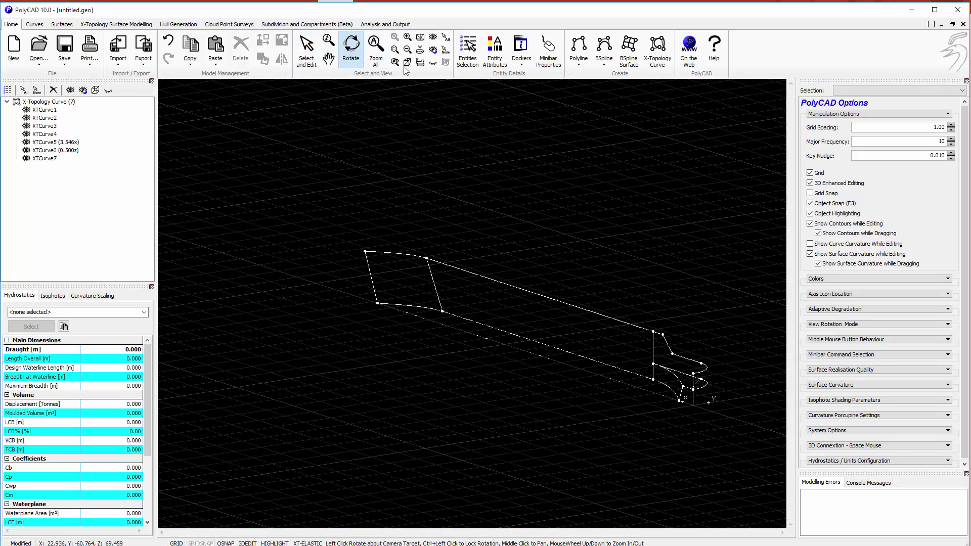
{"action": "left_click", "coordinate": [306, 50]}
{"action": "left_click_drag", "start_coordinate": [315, 175], "coordinate": [731, 424]}
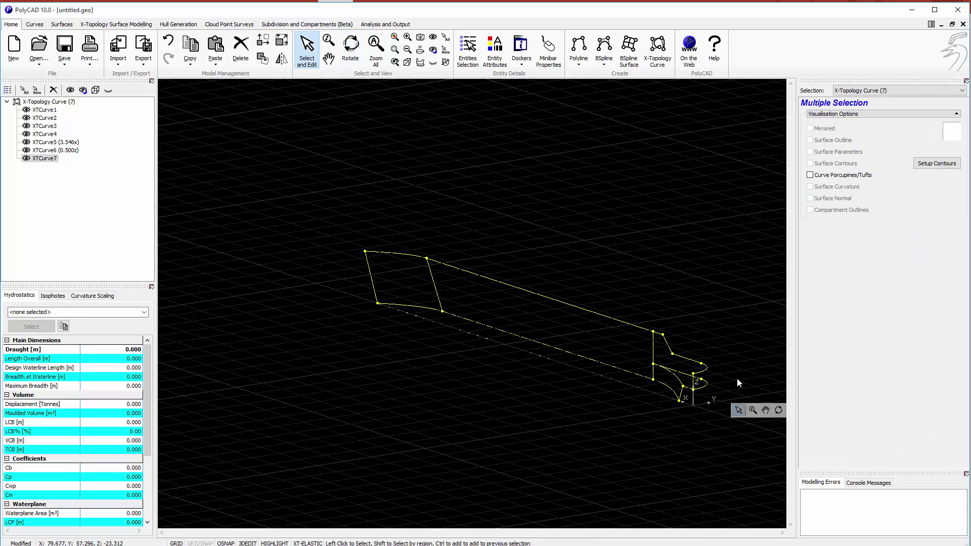
{"action": "right_click", "coordinate": [555, 199]}
{"action": "mouse_move", "coordinate": [602, 205]}
{"action": "left_click", "coordinate": [682, 205]}
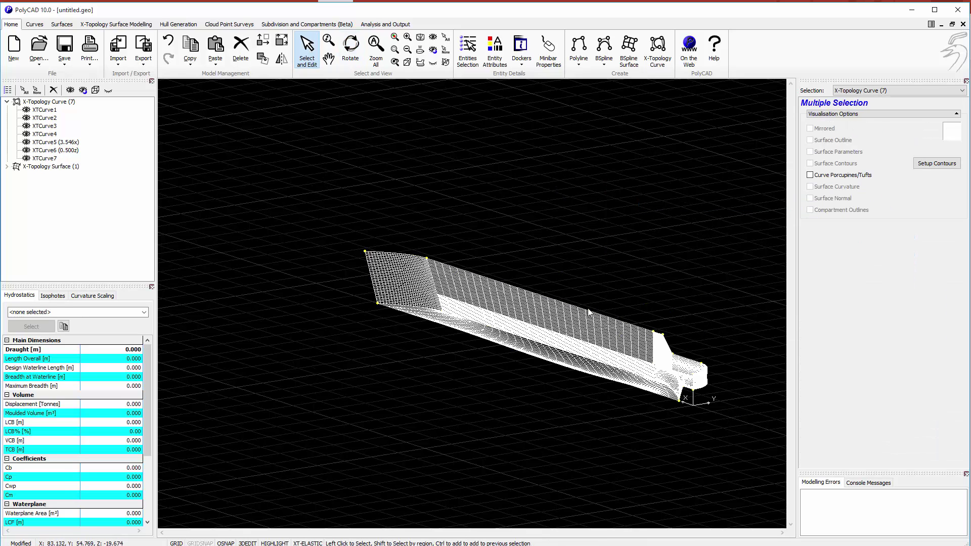
Display contours on the hull surface, generated at 0.5 X, 0.25 Y and 0.25 Z spacing, and hide its surface mesh.
{"action": "middle_click_drag", "start_coordinate": [601, 281], "coordinate": [553, 248]}
{"action": "scroll", "coordinate": [553, 249], "scroll_direction": "up", "scroll_amount": 4}
{"action": "scroll", "coordinate": [541, 249], "scroll_direction": "down", "scroll_amount": 1}
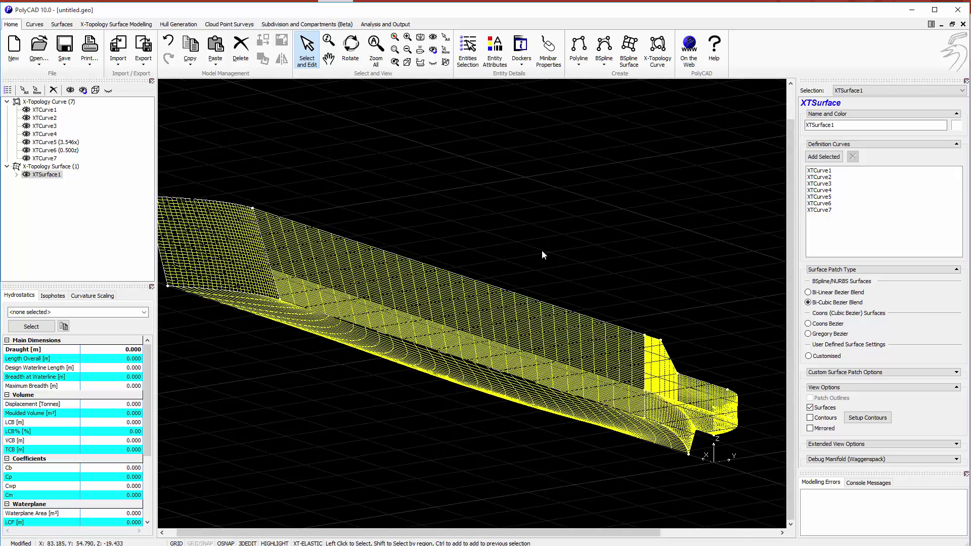
{"action": "scroll", "coordinate": [542, 251], "scroll_direction": "down", "scroll_amount": 1}
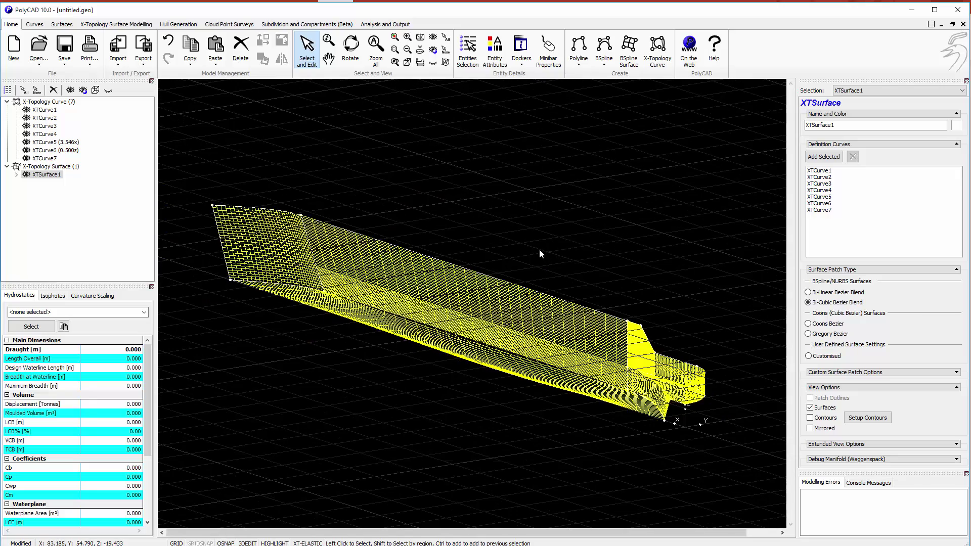
{"action": "left_click", "coordinate": [824, 414]}
{"action": "left_click", "coordinate": [404, 290]}
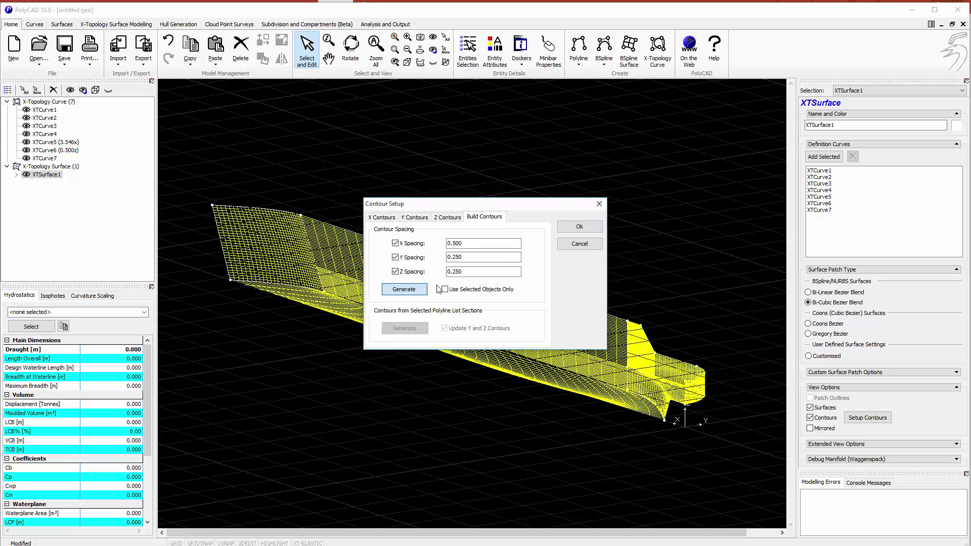
{"action": "left_click", "coordinate": [568, 229]}
{"action": "left_click", "coordinate": [817, 409]}
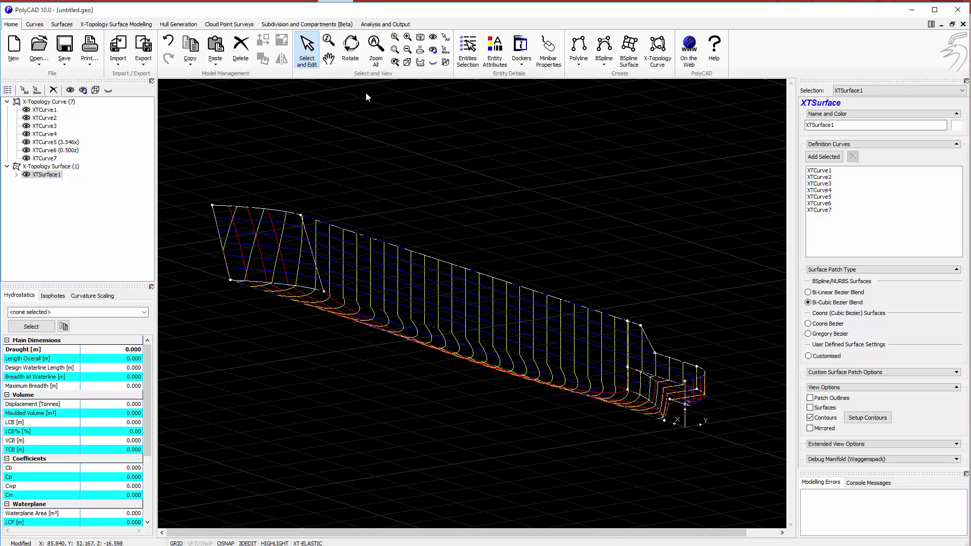
Make the third curve, along the hull's bottom edge, a knuckle line.
{"action": "left_click", "coordinate": [350, 46]}
{"action": "left_click_drag", "start_coordinate": [449, 320], "coordinate": [512, 337]}
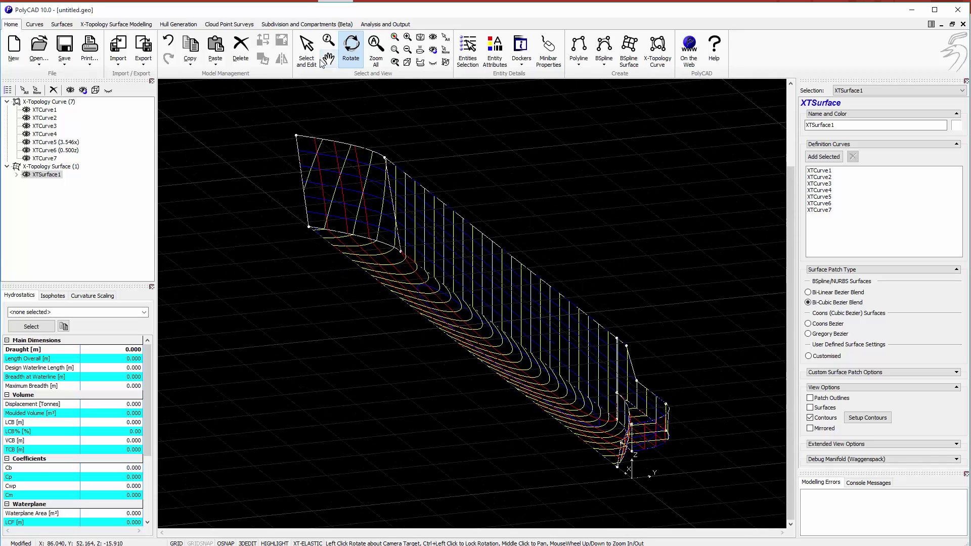
{"action": "left_click", "coordinate": [306, 50]}
{"action": "left_click", "coordinate": [447, 277]}
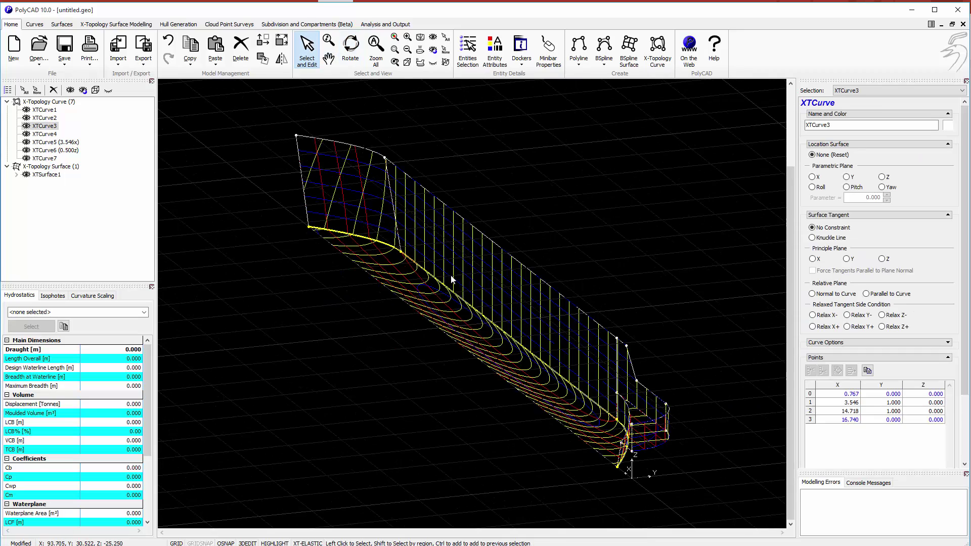
{"action": "left_click", "coordinate": [812, 237]}
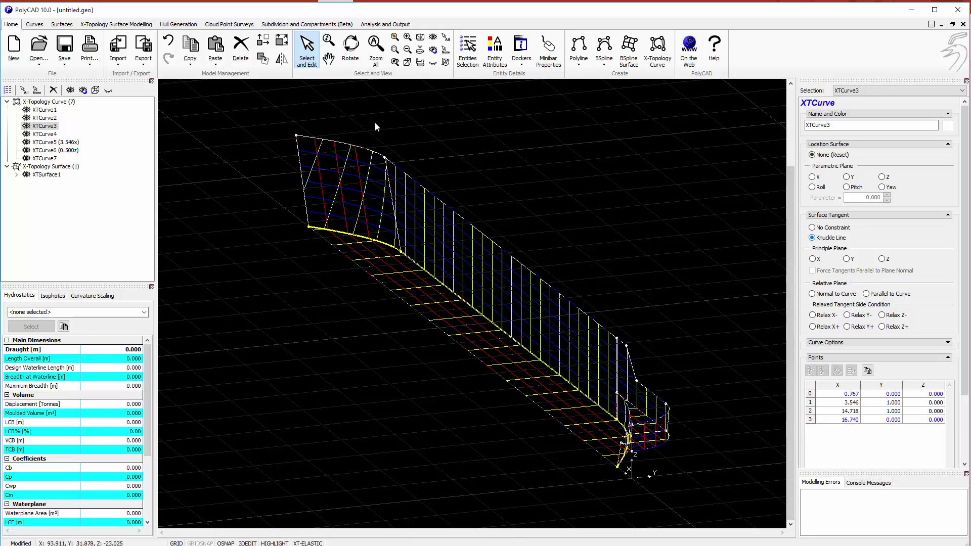
Make the two stern curves at Z 0.5, XTCurve7 and XTCurve6, knuckle lines.
{"action": "left_click", "coordinate": [350, 50]}
{"action": "left_click_drag", "start_coordinate": [481, 318], "coordinate": [506, 347]}
{"action": "left_click", "coordinate": [306, 50]}
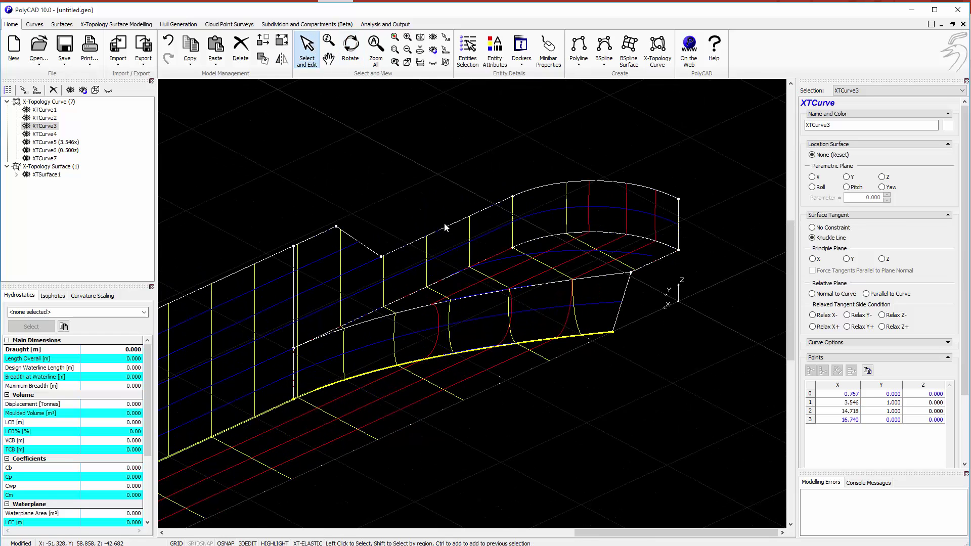
{"action": "left_click", "coordinate": [627, 275]}
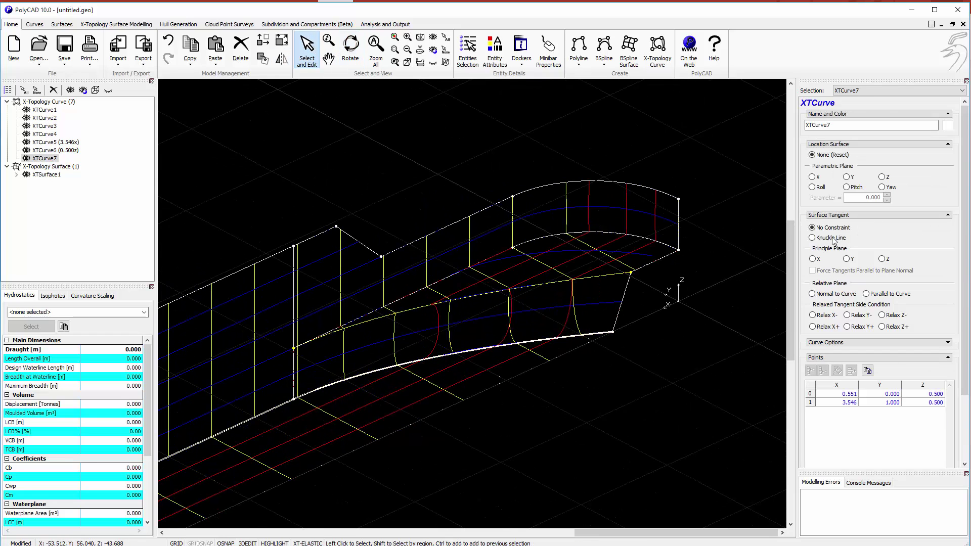
{"action": "left_click", "coordinate": [551, 235]}
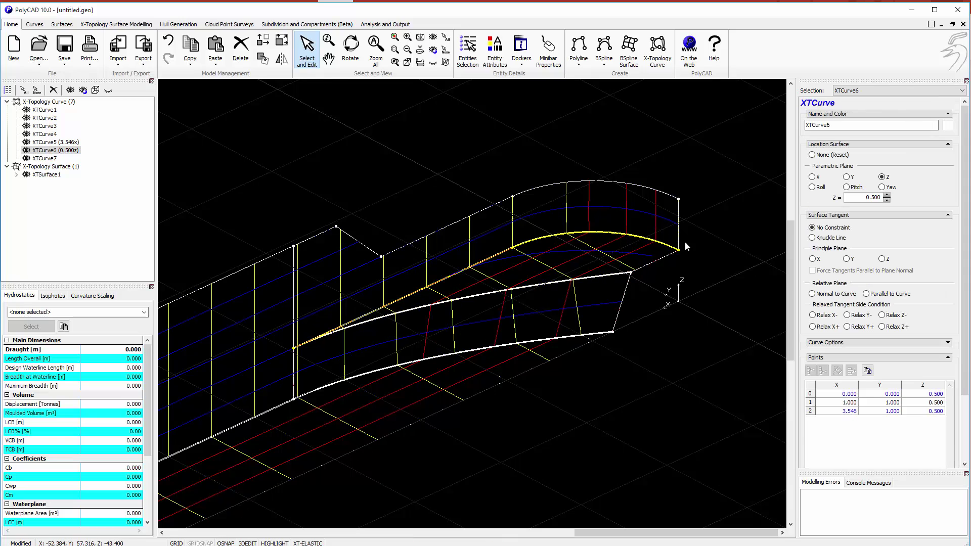
{"action": "left_click", "coordinate": [827, 238]}
Set the hull surface's patch type to Bi-Linear Bezier Blend.
{"action": "left_click", "coordinate": [351, 51]}
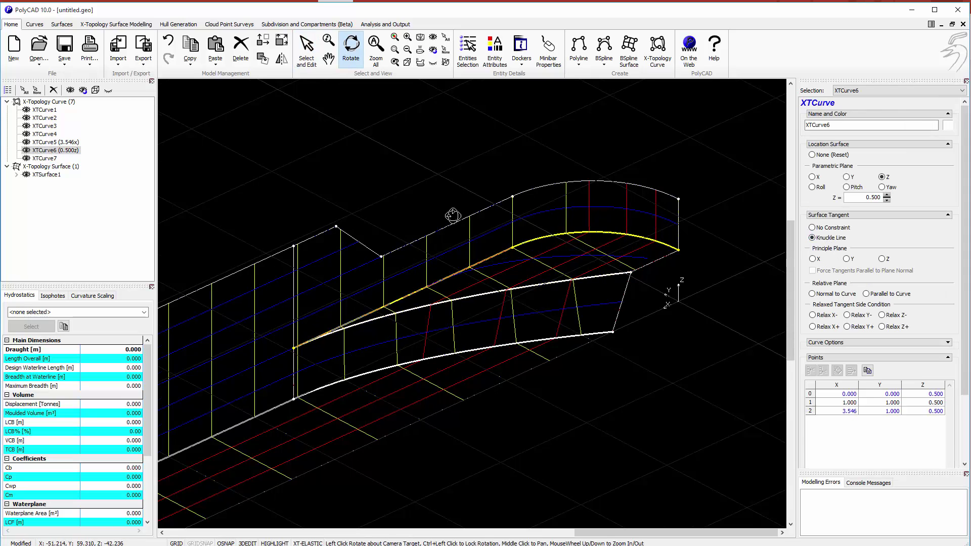
{"action": "left_click_drag", "start_coordinate": [451, 212], "coordinate": [367, 91]}
{"action": "left_click", "coordinate": [306, 50]}
{"action": "left_click", "coordinate": [411, 129]}
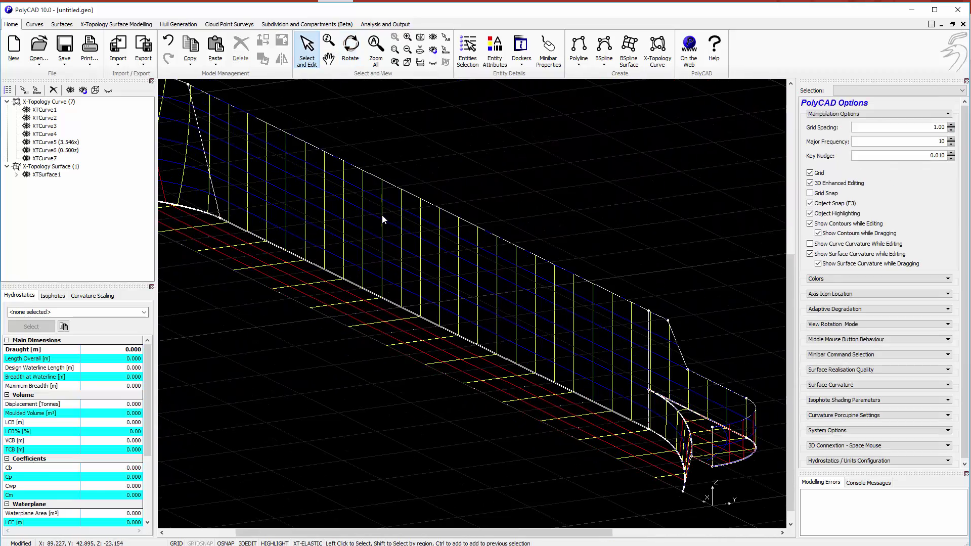
{"action": "left_click", "coordinate": [412, 175]}
{"action": "left_click", "coordinate": [818, 295]}
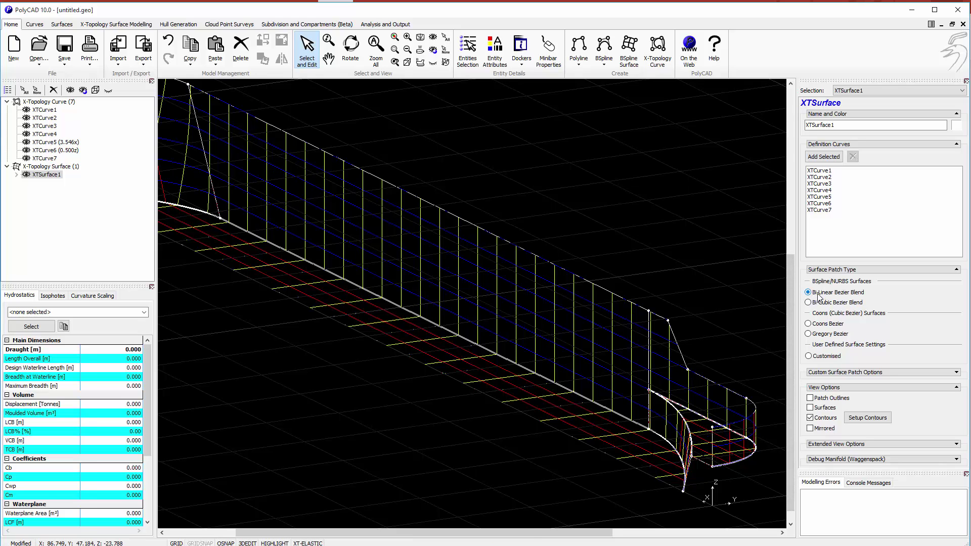
Inspect the hull from several sides and display the surface mirrored.
{"action": "left_click", "coordinate": [350, 51]}
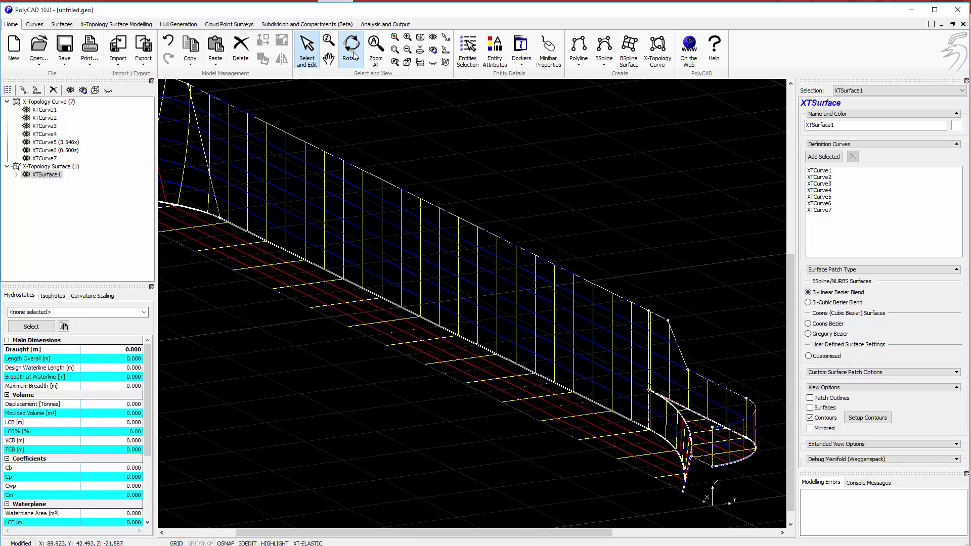
{"action": "left_click_drag", "start_coordinate": [343, 217], "coordinate": [348, 261]}
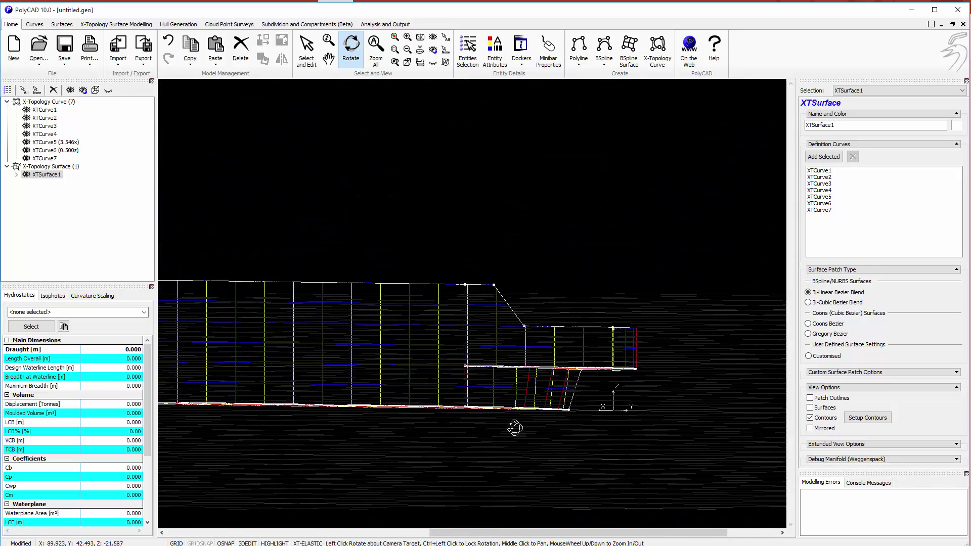
{"action": "scroll", "coordinate": [422, 292], "scroll_direction": "down", "scroll_amount": 3}
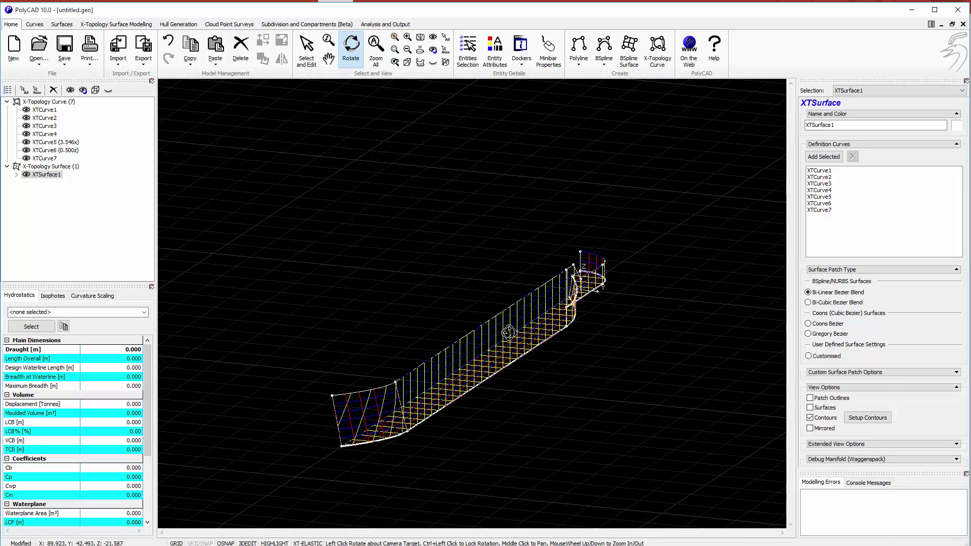
{"action": "left_click", "coordinate": [835, 429]}
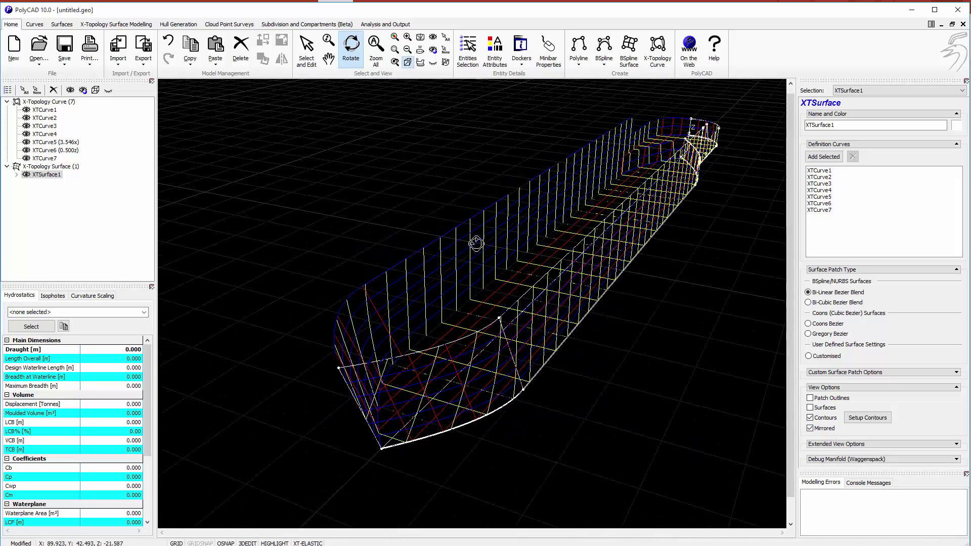
Colour the hull surface olive and display it shaded.
{"action": "mouse_move", "coordinate": [476, 244]}
{"action": "left_mouse_down"}
{"action": "mouse_move", "coordinate": [526, 255]}
{"action": "mouse_move", "coordinate": [483, 249]}
{"action": "left_mouse_up"}
{"action": "middle_click_drag", "start_coordinate": [576, 271], "coordinate": [530, 304]}
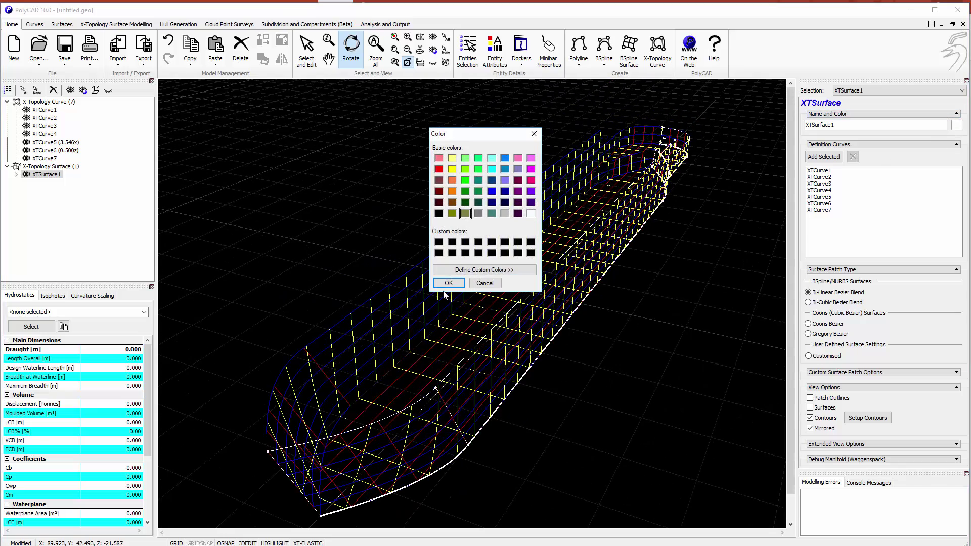
{"action": "left_click", "coordinate": [448, 283]}
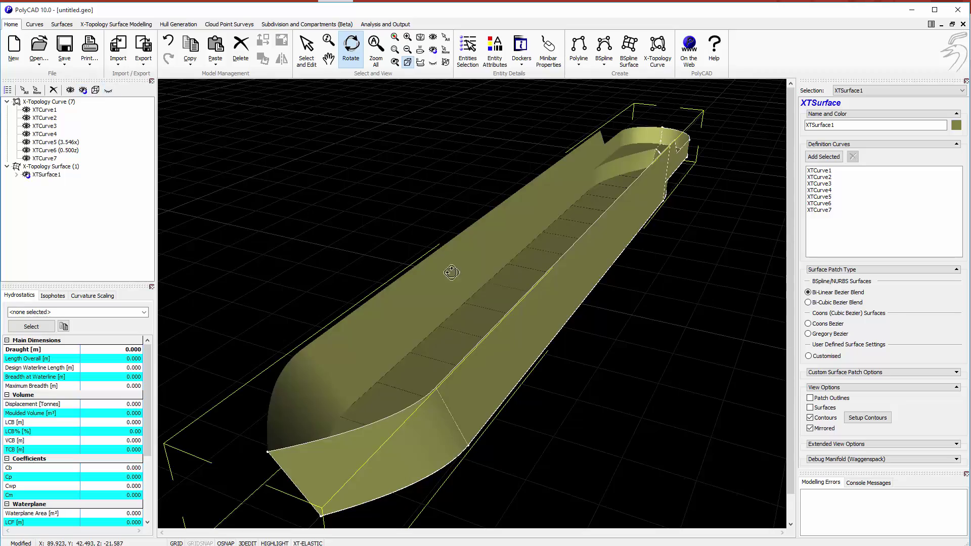
{"action": "left_click_drag", "start_coordinate": [451, 273], "coordinate": [555, 325]}
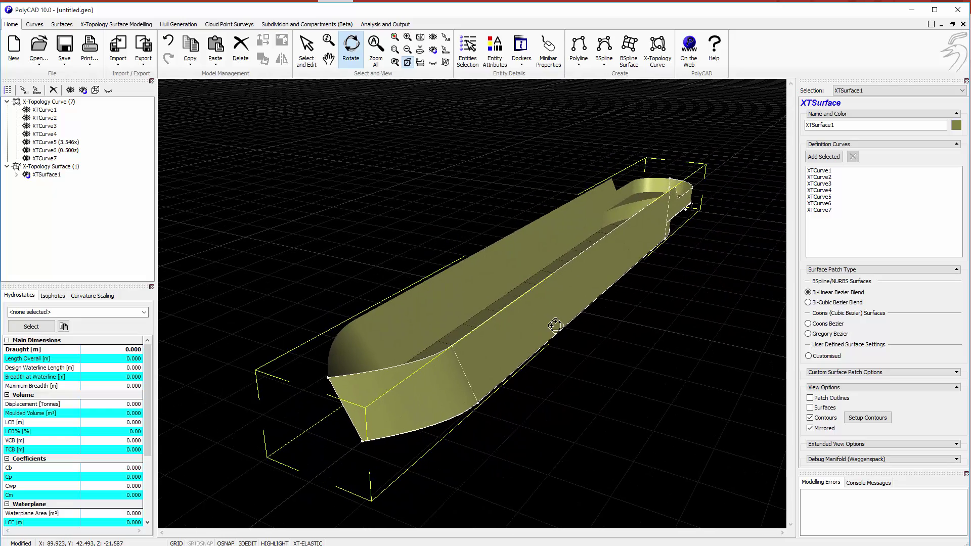
Show the hull surface's calculation sections in an unshaded view with its contours hidden.
{"action": "right_click", "coordinate": [375, 209]}
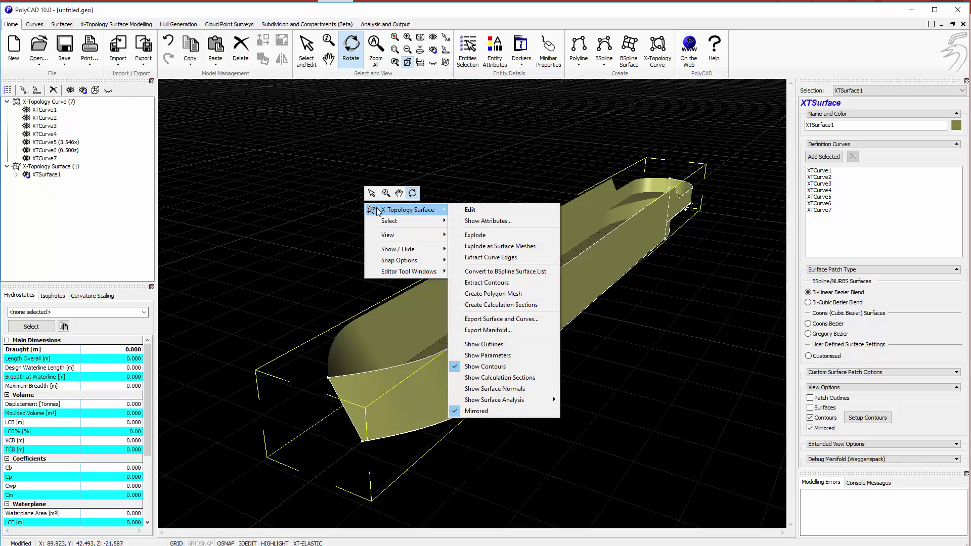
{"action": "left_click", "coordinate": [527, 378]}
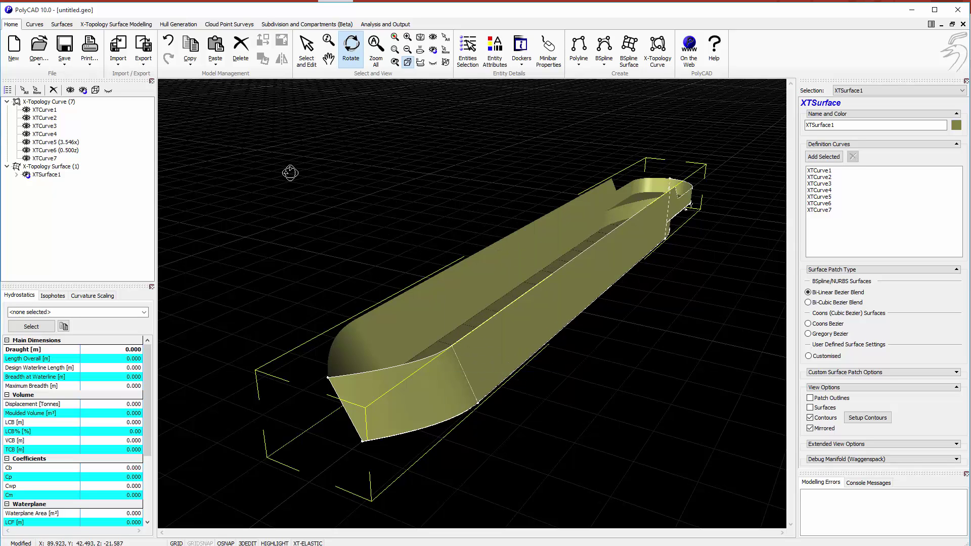
{"action": "left_click", "coordinate": [70, 90]}
{"action": "left_click_drag", "start_coordinate": [365, 234], "coordinate": [446, 273]}
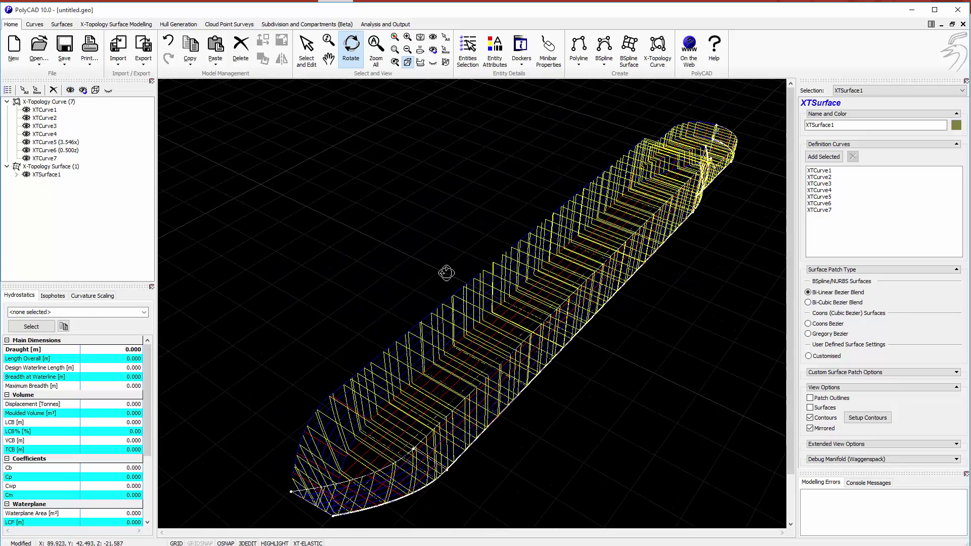
{"action": "left_click", "coordinate": [828, 419]}
{"action": "mouse_move", "coordinate": [651, 352]}
{"action": "left_mouse_down"}
{"action": "mouse_move", "coordinate": [694, 308]}
{"action": "mouse_move", "coordinate": [718, 302]}
{"action": "mouse_move", "coordinate": [652, 329]}
{"action": "mouse_move", "coordinate": [605, 334]}
{"action": "mouse_move", "coordinate": [596, 384]}
{"action": "mouse_move", "coordinate": [381, 379]}
{"action": "mouse_move", "coordinate": [389, 279]}
{"action": "mouse_move", "coordinate": [531, 354]}
{"action": "mouse_move", "coordinate": [661, 396]}
{"action": "mouse_move", "coordinate": [575, 415]}
{"action": "mouse_move", "coordinate": [656, 414]}
{"action": "mouse_move", "coordinate": [604, 395]}
{"action": "mouse_move", "coordinate": [589, 407]}
{"action": "left_mouse_up"}
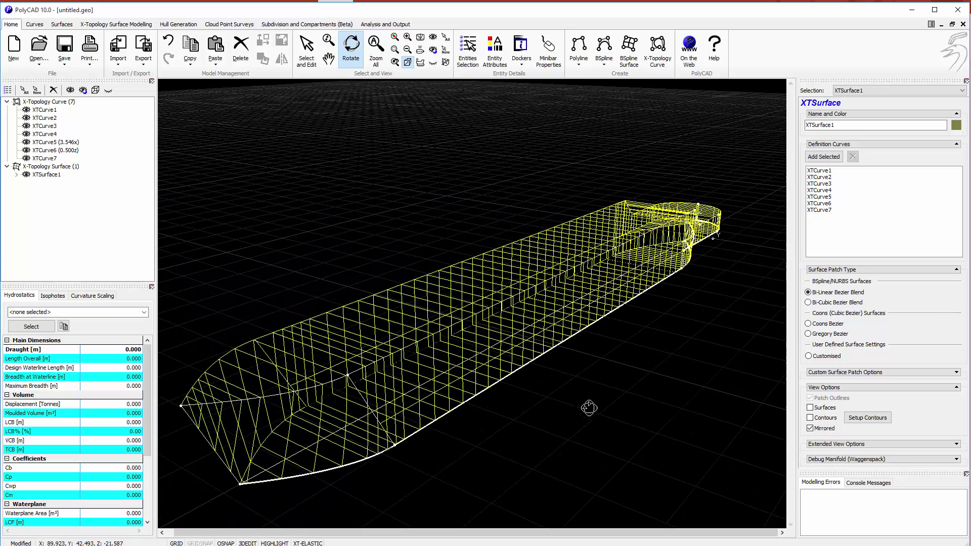
Hide the hull surface's calculation sections and show its contours again.
{"action": "left_click_drag", "start_coordinate": [449, 367], "coordinate": [753, 438]}
{"action": "right_click", "coordinate": [576, 356]}
{"action": "mouse_move", "coordinate": [561, 347]}
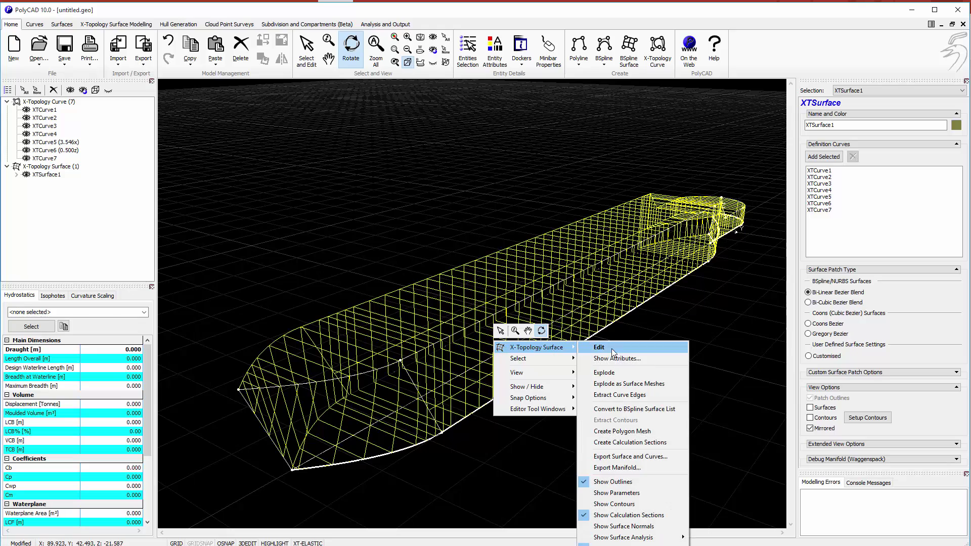
{"action": "left_click", "coordinate": [637, 514]}
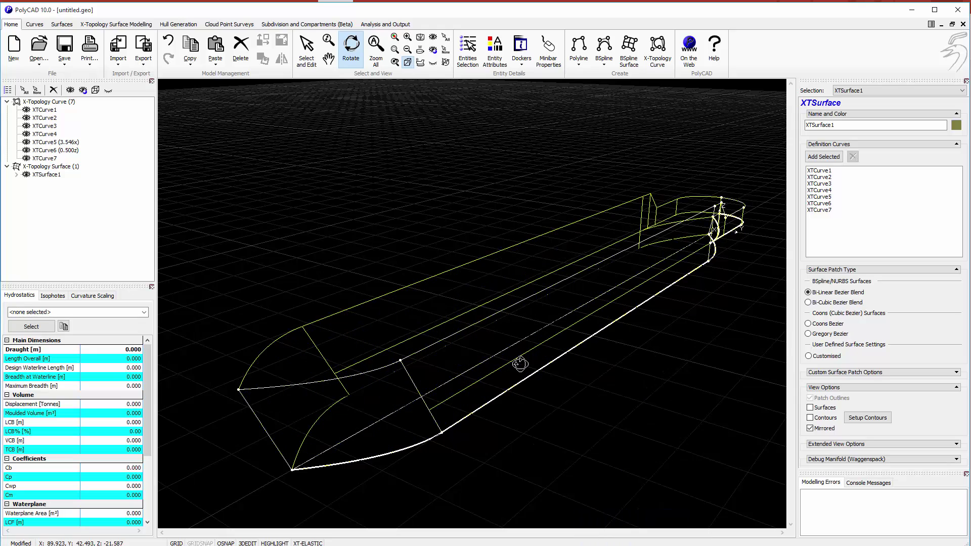
{"action": "left_click", "coordinate": [823, 418]}
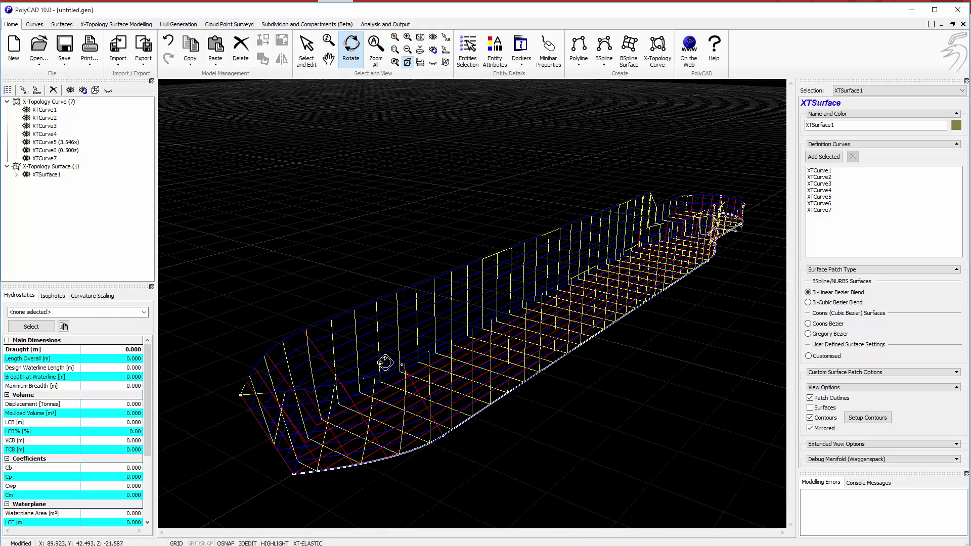
Calculate hydrostatics for XTSurface1 with the draught set to 0.6 m and view the hull with its waterplane.
{"action": "left_click", "coordinate": [145, 313]}
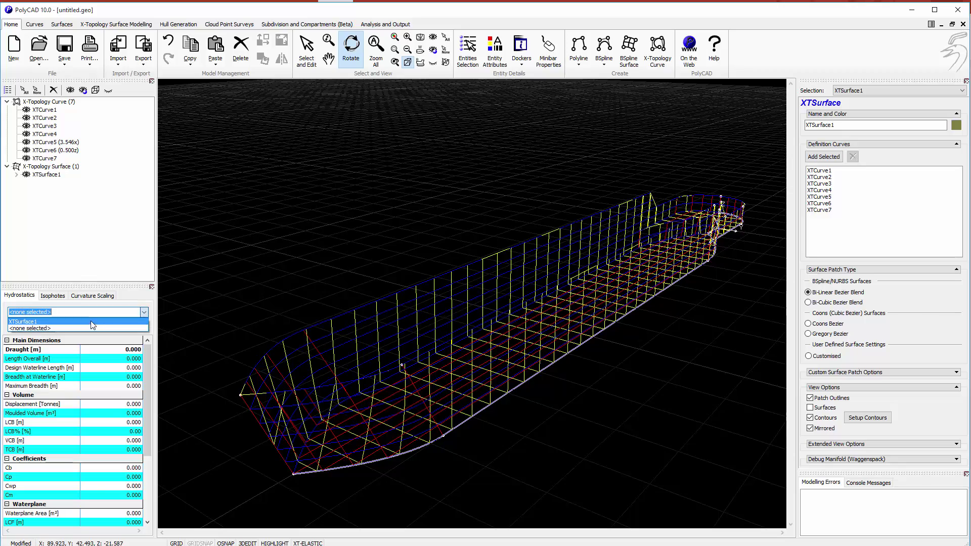
{"action": "left_click", "coordinate": [136, 322]}
{"action": "left_click_drag", "start_coordinate": [335, 357], "coordinate": [370, 364]}
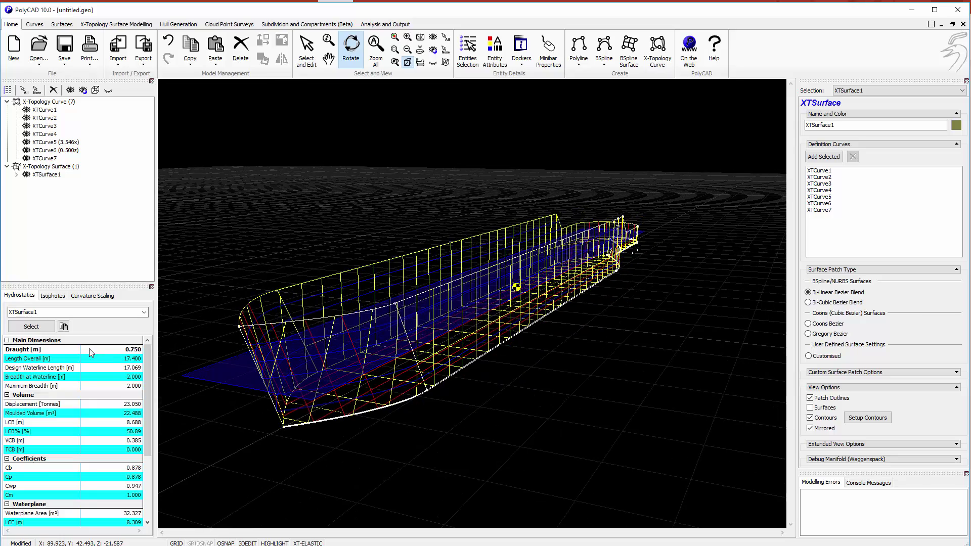
{"action": "left_click", "coordinate": [91, 350]}
{"action": "type", "text": "0.6"}
{"action": "key", "text": "Return"}
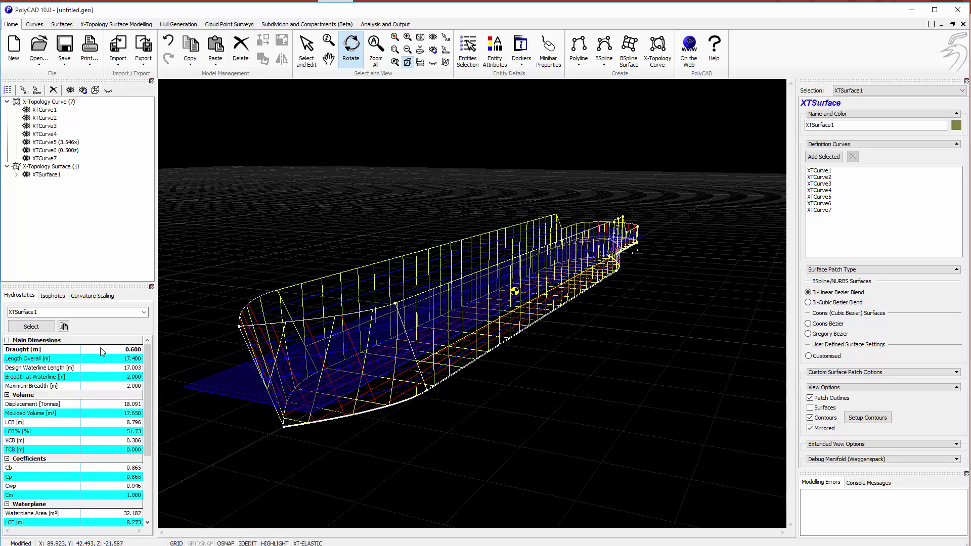
{"action": "left_click_drag", "start_coordinate": [369, 346], "coordinate": [343, 367]}
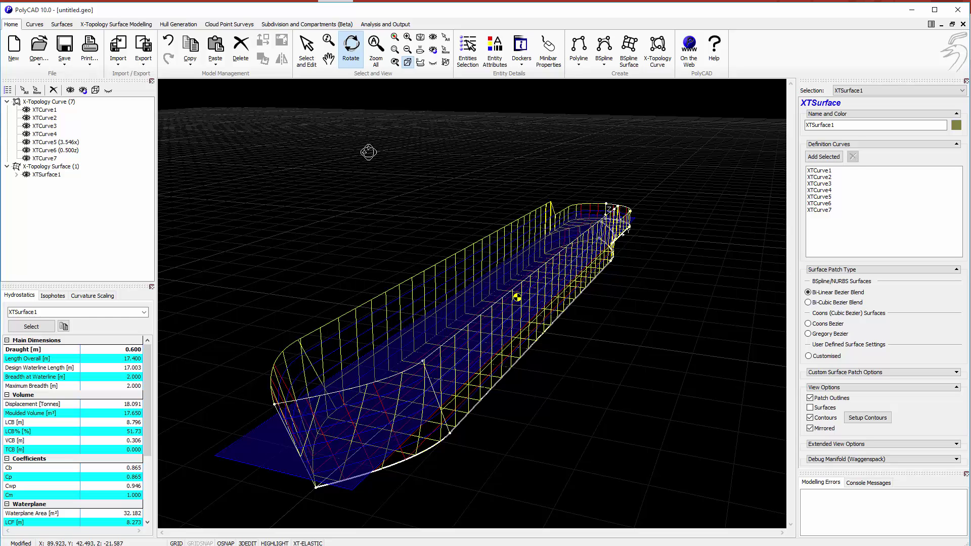
{"action": "left_click_drag", "start_coordinate": [522, 238], "coordinate": [548, 225]}
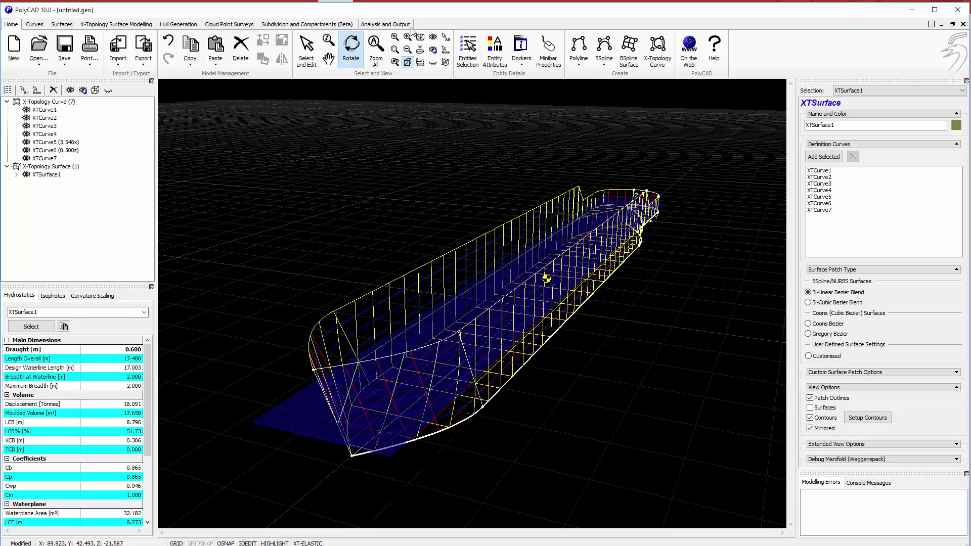
Start the floating position and GZ analysis for the hull and show its preview in perspective, seen from the hull's end.
{"action": "left_click", "coordinate": [385, 24]}
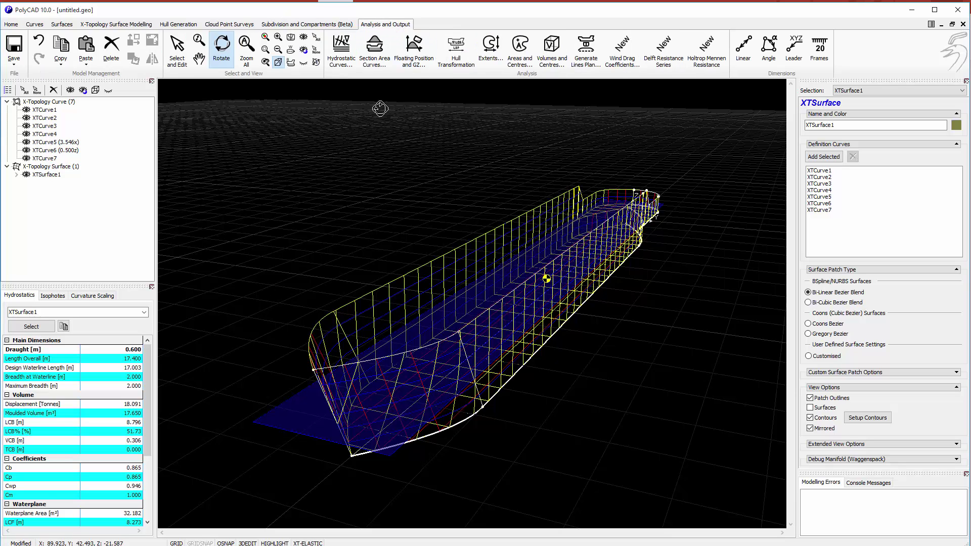
{"action": "left_click", "coordinate": [418, 60]}
{"action": "left_click_drag", "start_coordinate": [615, 216], "coordinate": [585, 228]}
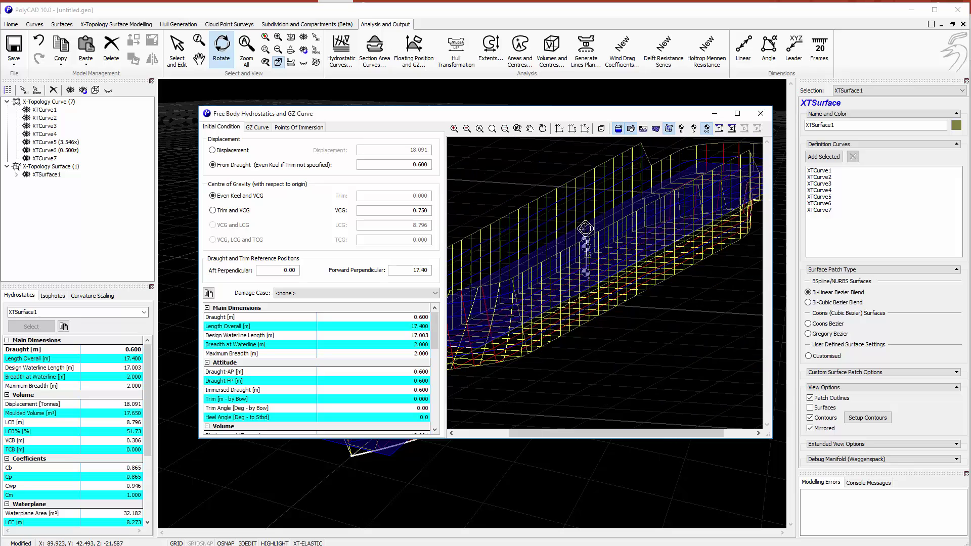
{"action": "middle_click_drag", "start_coordinate": [585, 229], "coordinate": [611, 244]}
{"action": "scroll", "coordinate": [609, 244], "scroll_direction": "down", "scroll_amount": 5}
{"action": "left_click", "coordinate": [600, 129]}
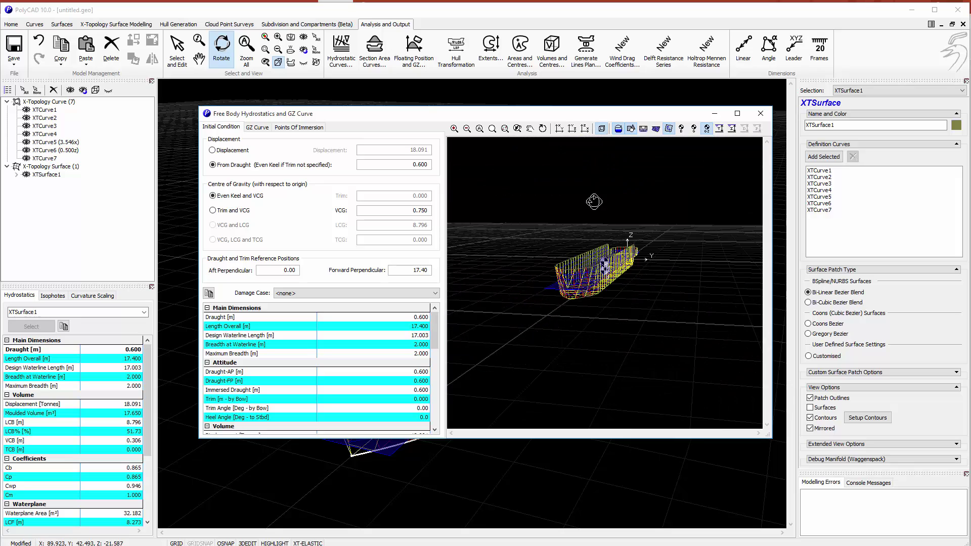
{"action": "left_click_drag", "start_coordinate": [594, 202], "coordinate": [635, 223]}
{"action": "scroll", "coordinate": [635, 227], "scroll_direction": "up", "scroll_amount": 5}
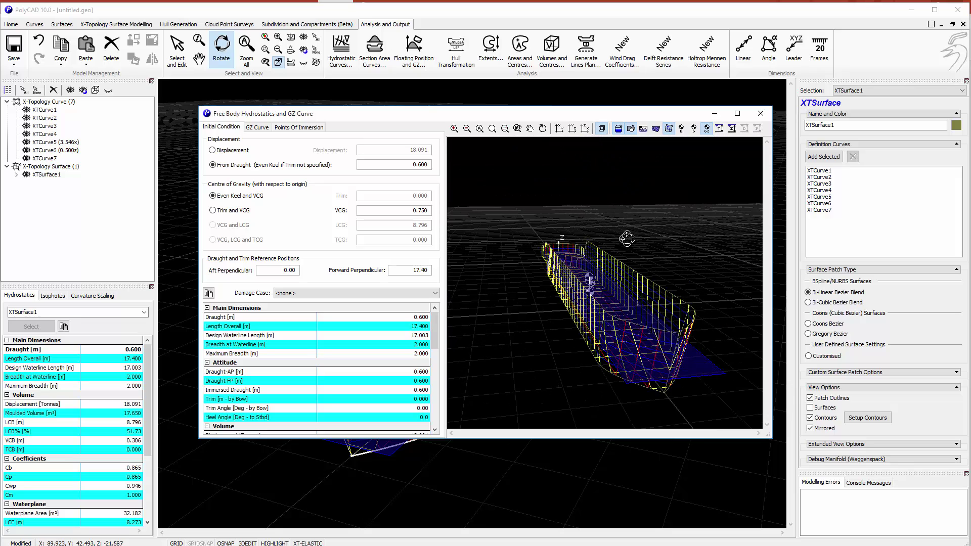
{"action": "middle_click_drag", "start_coordinate": [627, 256], "coordinate": [626, 240]}
{"action": "mouse_move", "coordinate": [558, 240]}
{"action": "left_mouse_down"}
{"action": "mouse_move", "coordinate": [569, 236]}
{"action": "mouse_move", "coordinate": [559, 239]}
{"action": "left_mouse_up"}
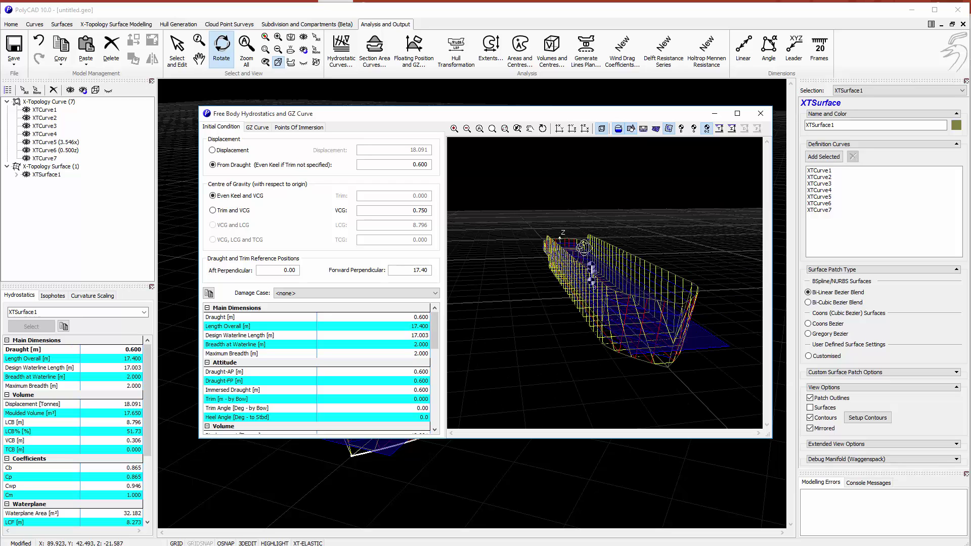
{"action": "scroll", "coordinate": [591, 253], "scroll_direction": "up", "scroll_amount": 3}
{"action": "middle_click_drag", "start_coordinate": [604, 257], "coordinate": [610, 261]}
{"action": "left_click_drag", "start_coordinate": [610, 261], "coordinate": [592, 252]}
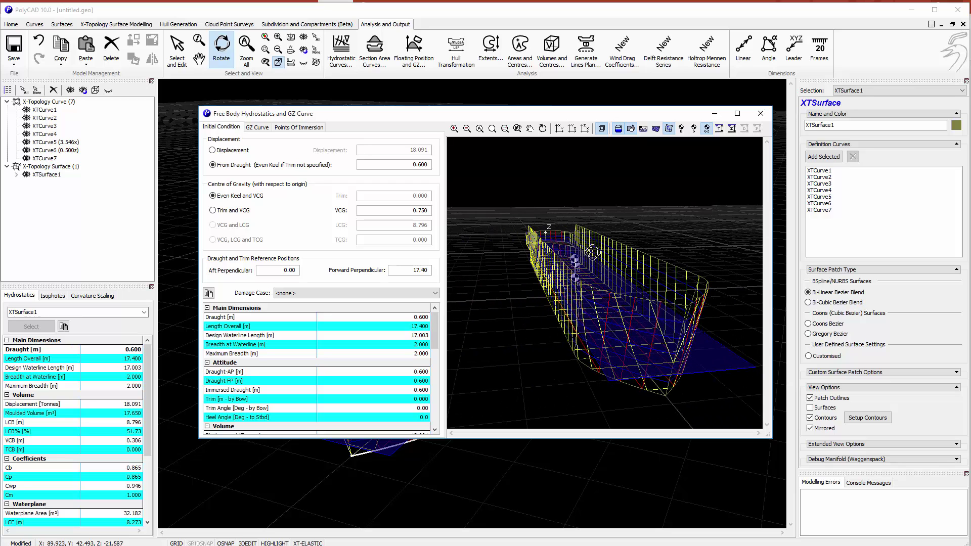
Calculate the GZ curve for the preset heel angles from 0 to 40 degrees and view the hull from other sides.
{"action": "left_click", "coordinate": [256, 128]}
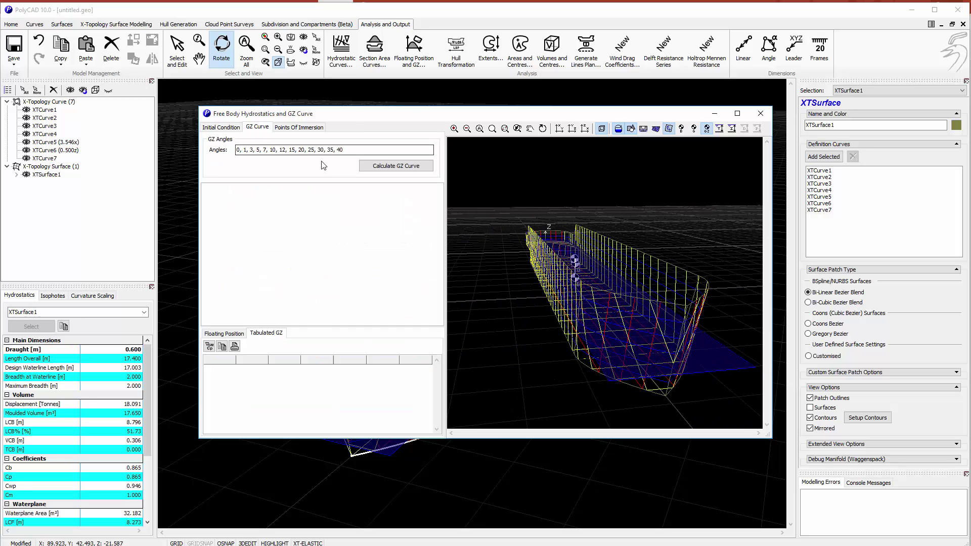
{"action": "left_click", "coordinate": [390, 167]}
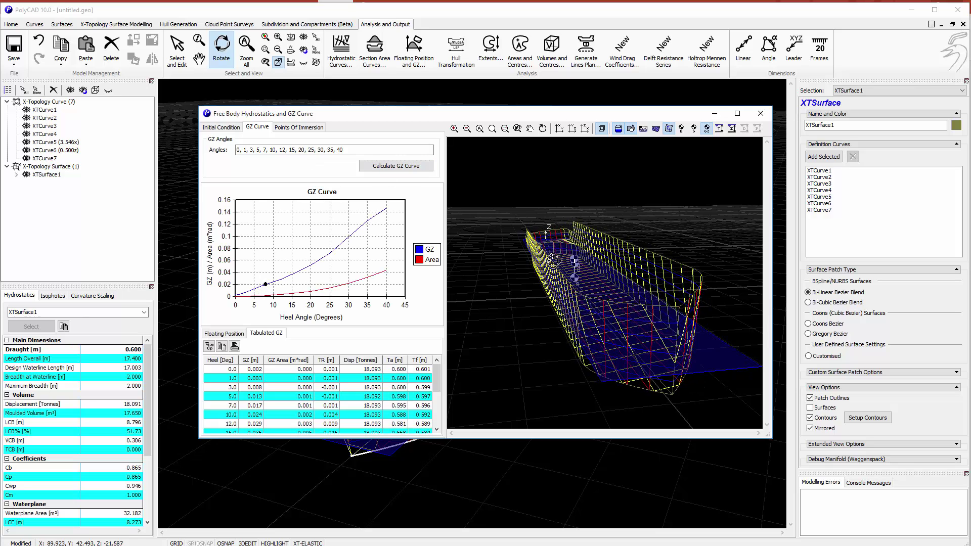
{"action": "middle_click_drag", "start_coordinate": [571, 262], "coordinate": [601, 278]}
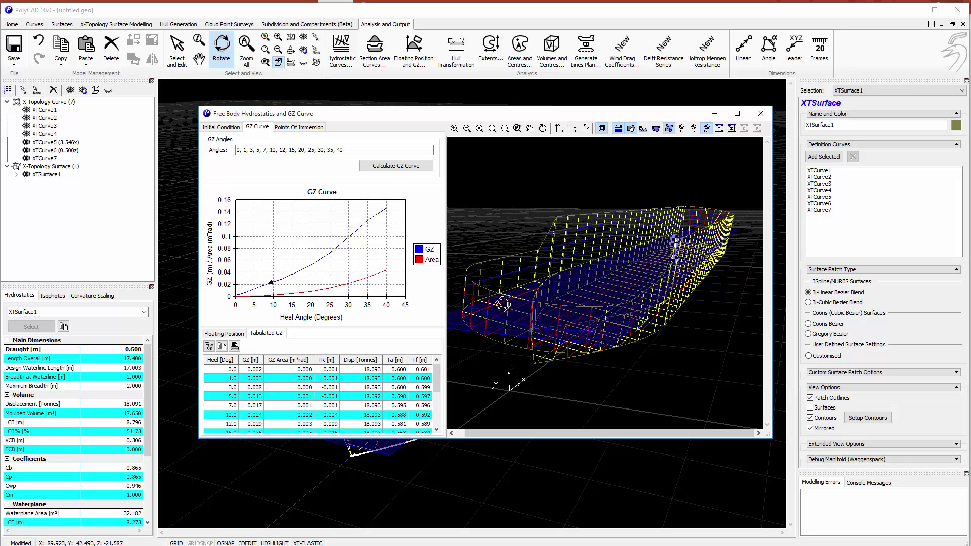
{"action": "left_click_drag", "start_coordinate": [502, 303], "coordinate": [556, 282]}
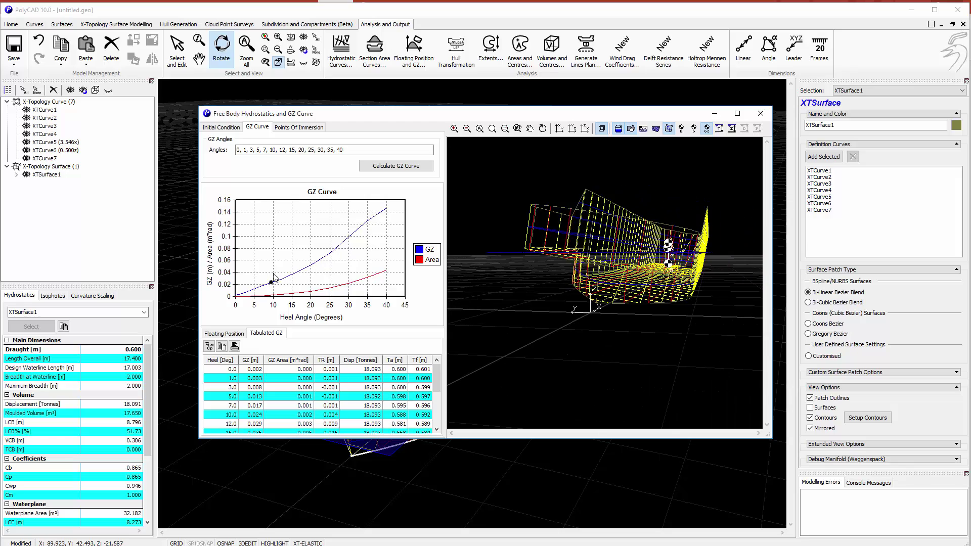
Move the marker on the GZ curve to a heel of about 23 degrees and inspect the heeled hull from several angles.
{"action": "left_click_drag", "start_coordinate": [273, 278], "coordinate": [322, 274]}
{"action": "mouse_move", "coordinate": [515, 253]}
{"action": "middle_mouse_down"}
{"action": "mouse_move", "coordinate": [591, 247]}
{"action": "mouse_move", "coordinate": [582, 261]}
{"action": "middle_mouse_up"}
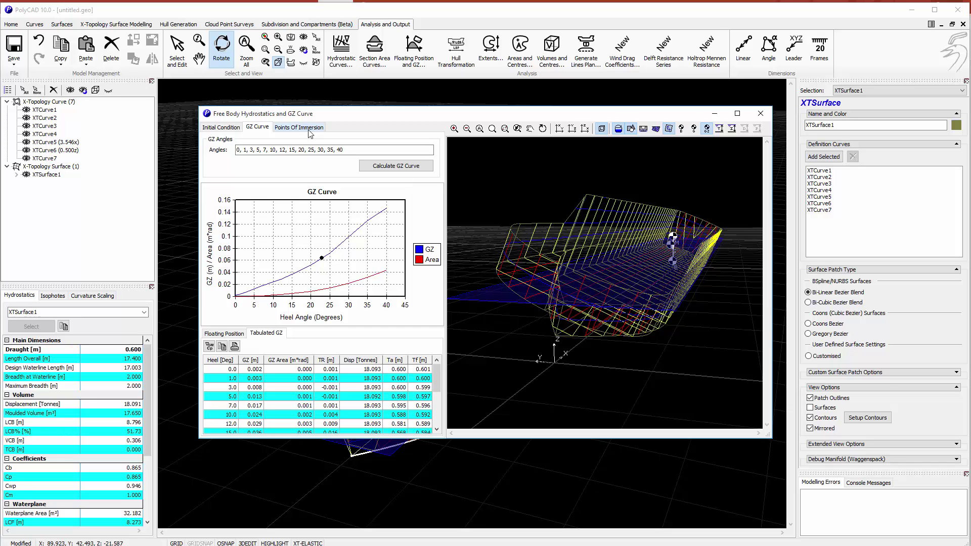
{"action": "middle_click_drag", "start_coordinate": [566, 222], "coordinate": [588, 217]}
{"action": "left_click_drag", "start_coordinate": [587, 217], "coordinate": [639, 251]}
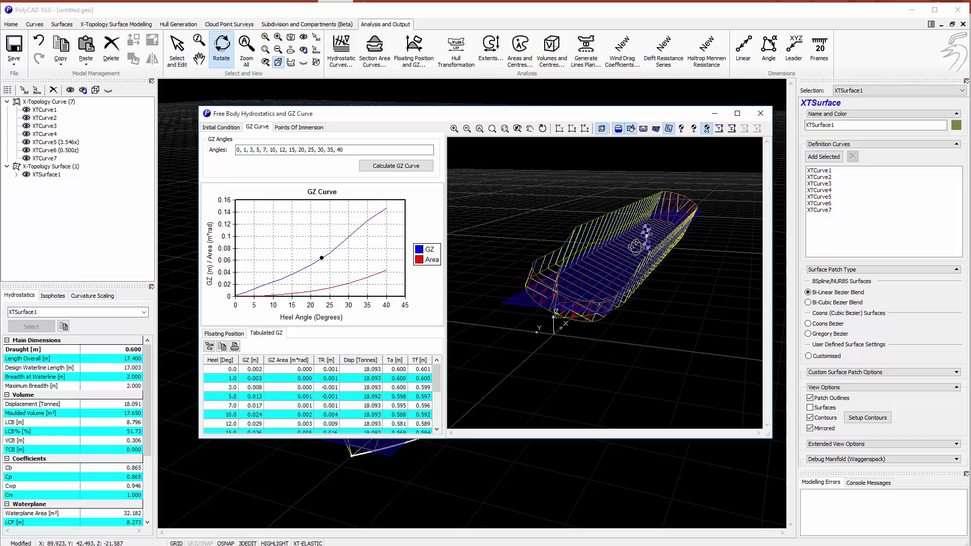